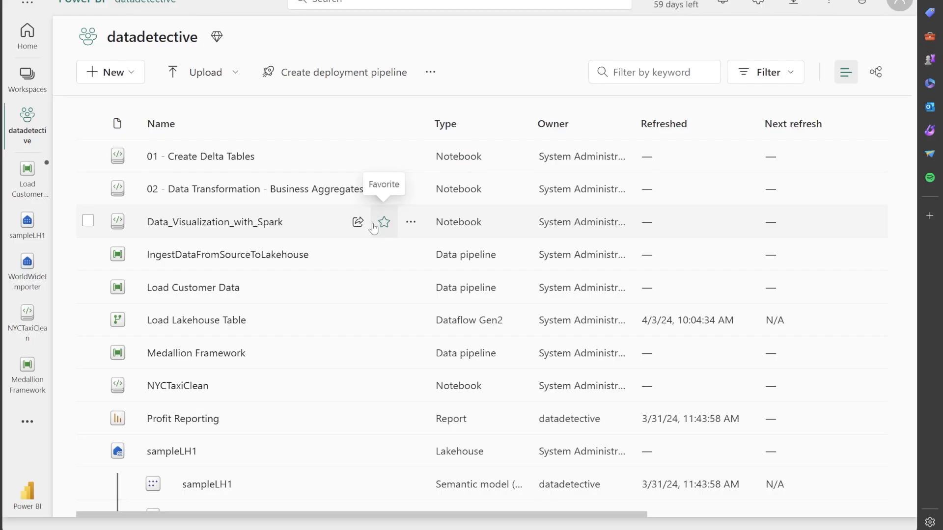
Step: Browse the full range of item types that can be created in the datadetective workspace
click(132, 78)
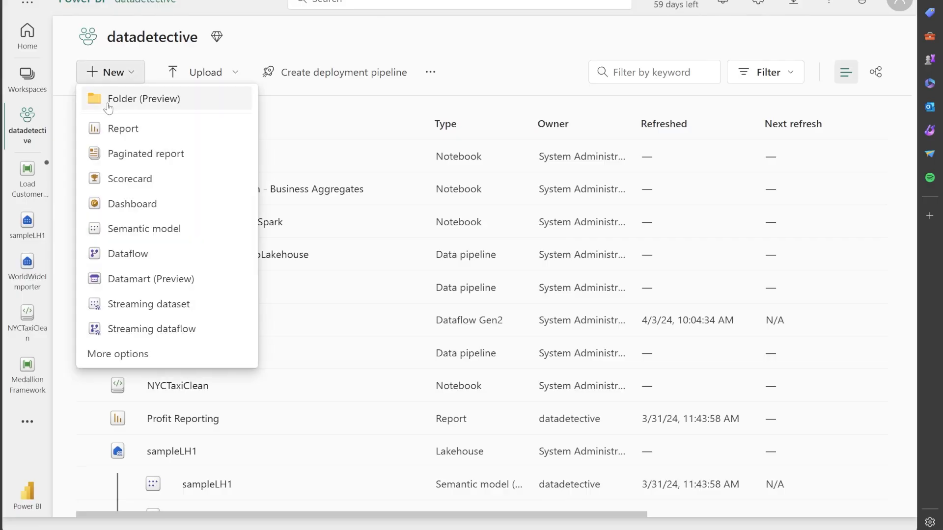
click(167, 361)
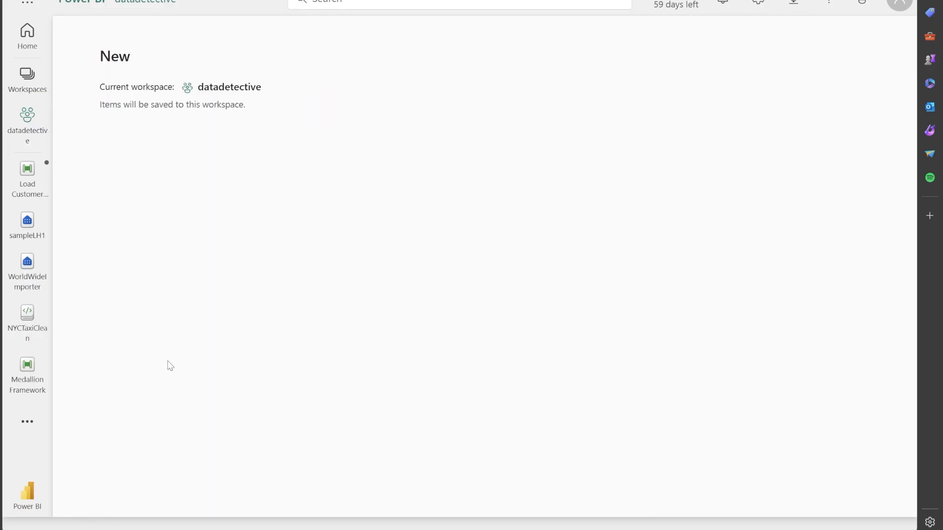
scroll(466, 274, down, 5)
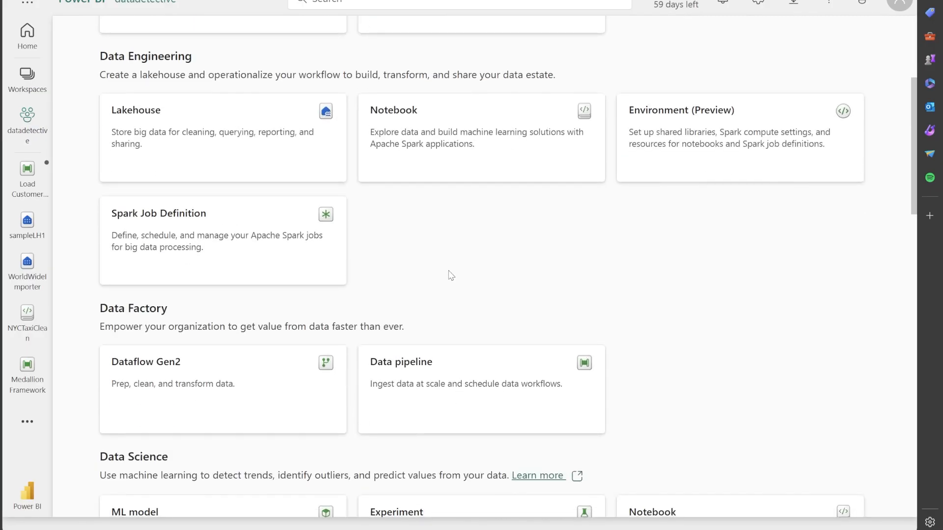
scroll(447, 272, up, 3)
scroll(447, 273, down, 3)
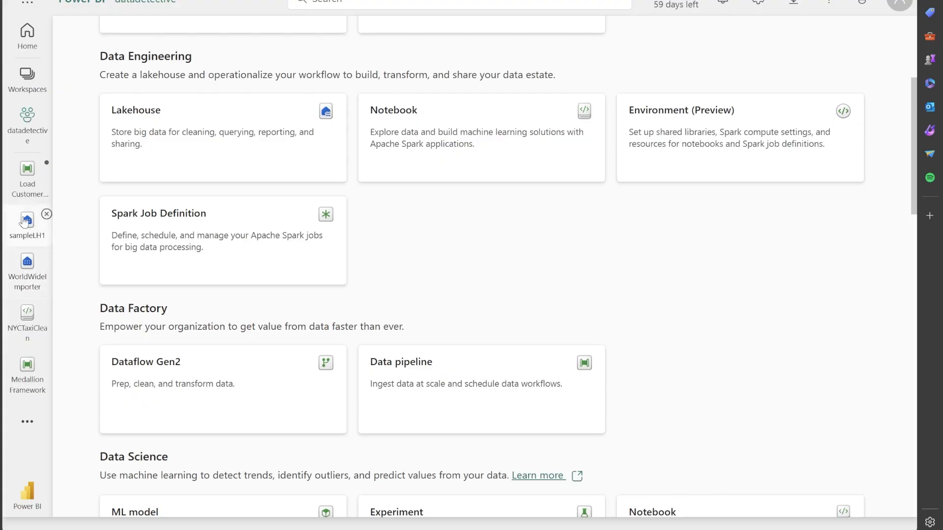
Step: Open the Load Customer Data pipeline and reposition the CD Load Dimension Table copy activity on the canvas
click(27, 181)
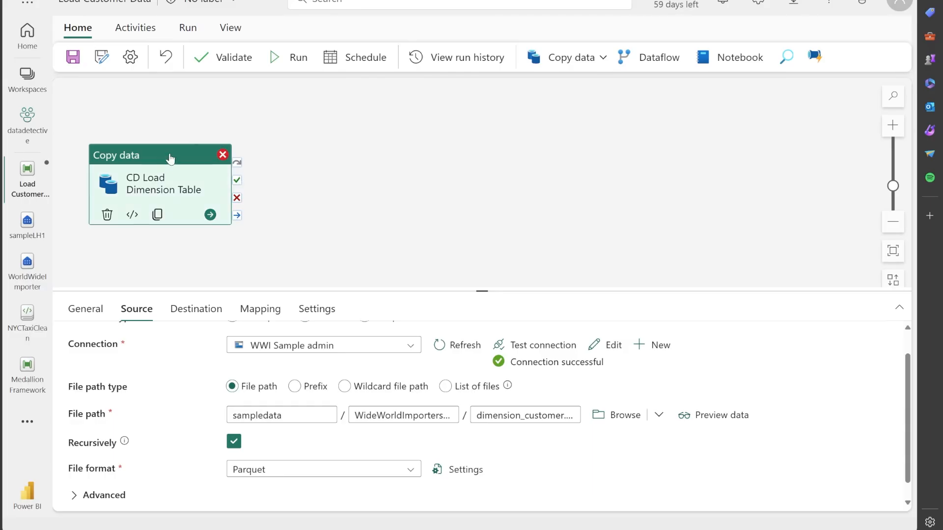
drag(171, 157, 222, 154)
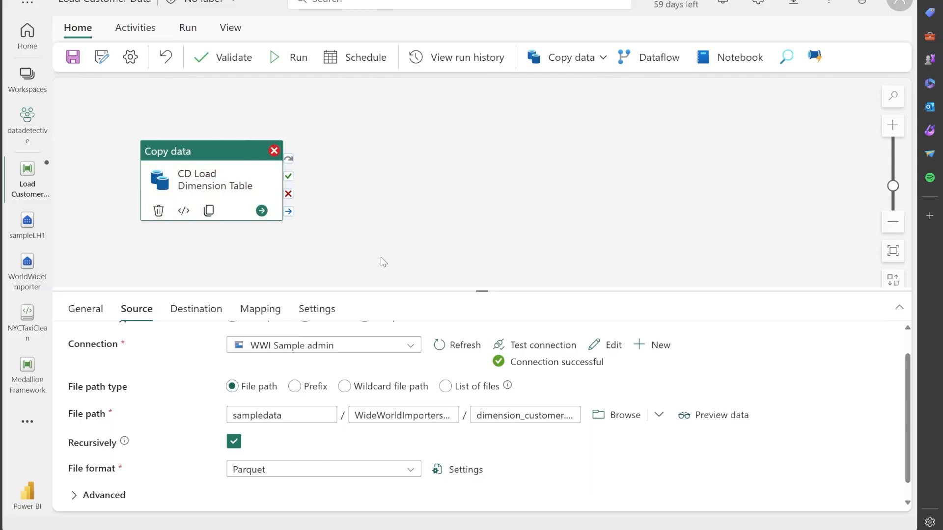
scroll(212, 366, up, 1)
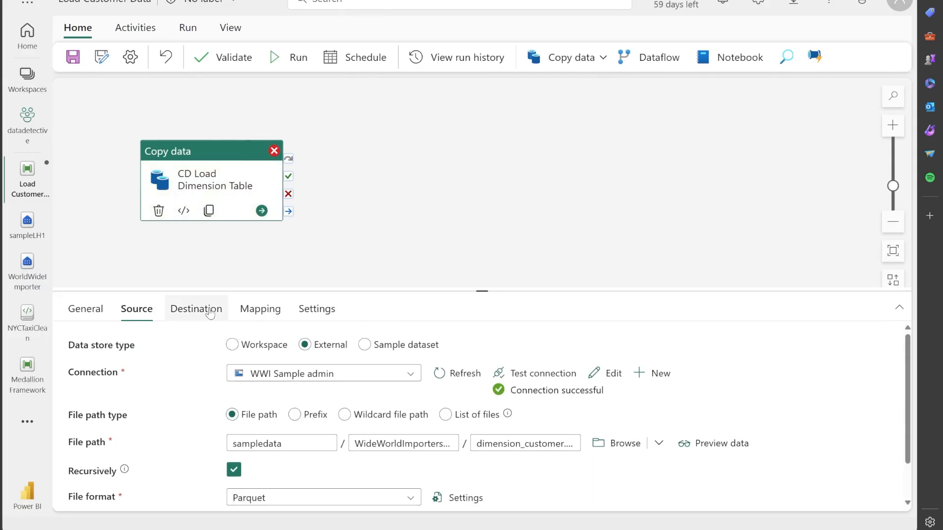
click(562, 70)
click(288, 133)
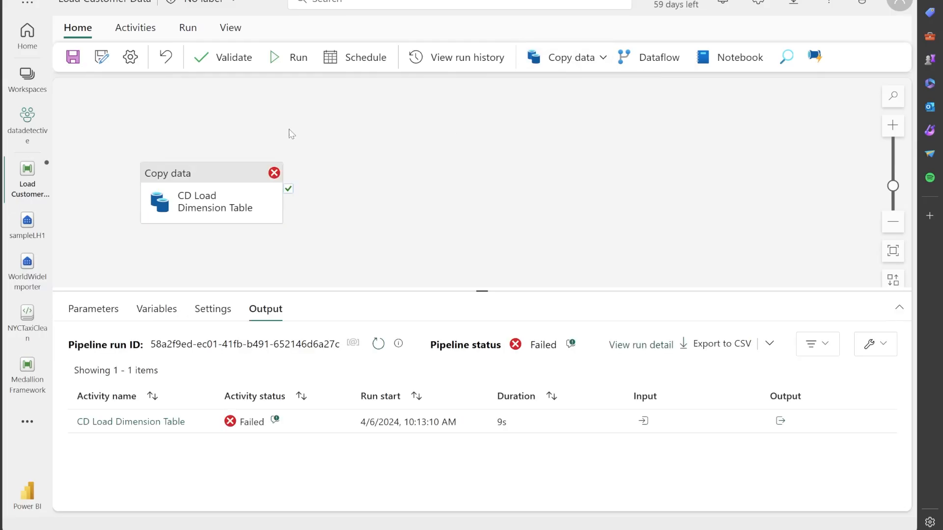
Step: Review the general settings and name of the CD Load Dimension Table activity
click(223, 174)
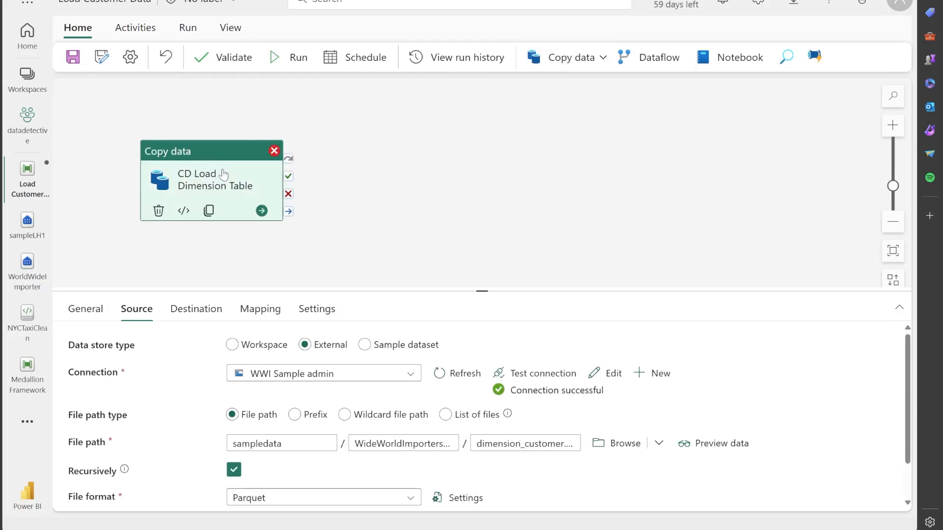
click(91, 321)
click(349, 345)
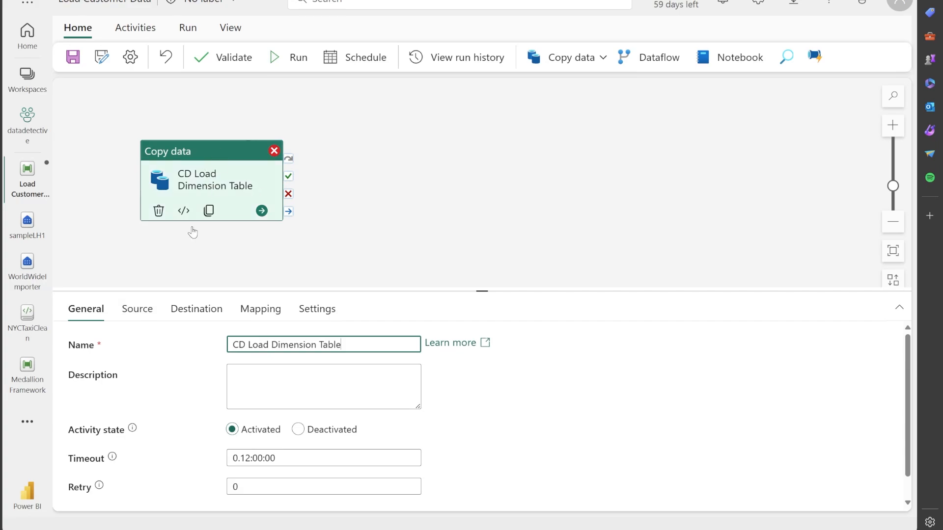
Step: Test the WWI Sample admin source connection and choose sampledata/WideWorldImportersDW/tables/dimension_customer.parquet as the source file
click(143, 314)
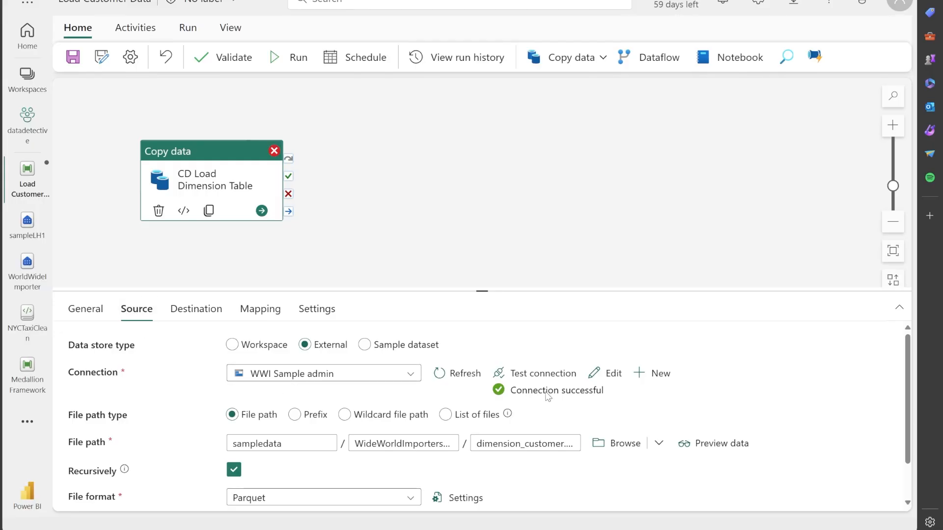
click(540, 374)
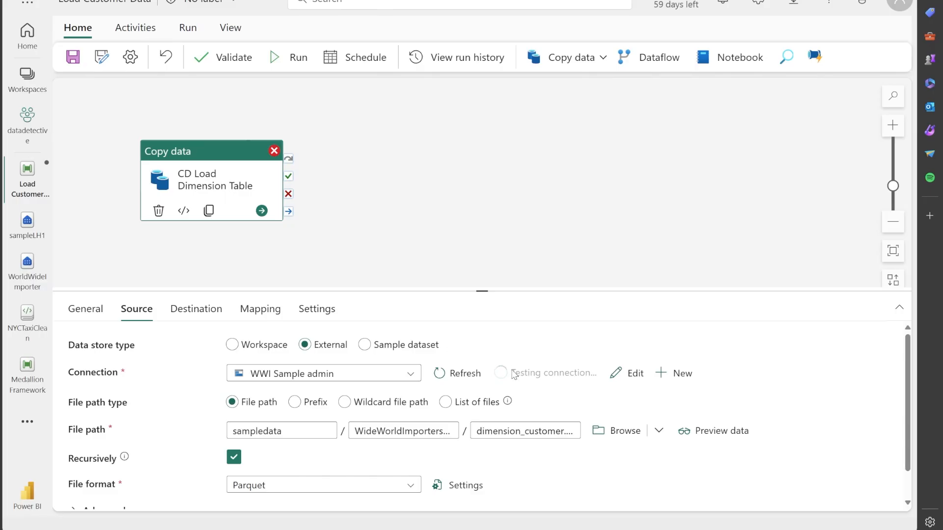
click(616, 447)
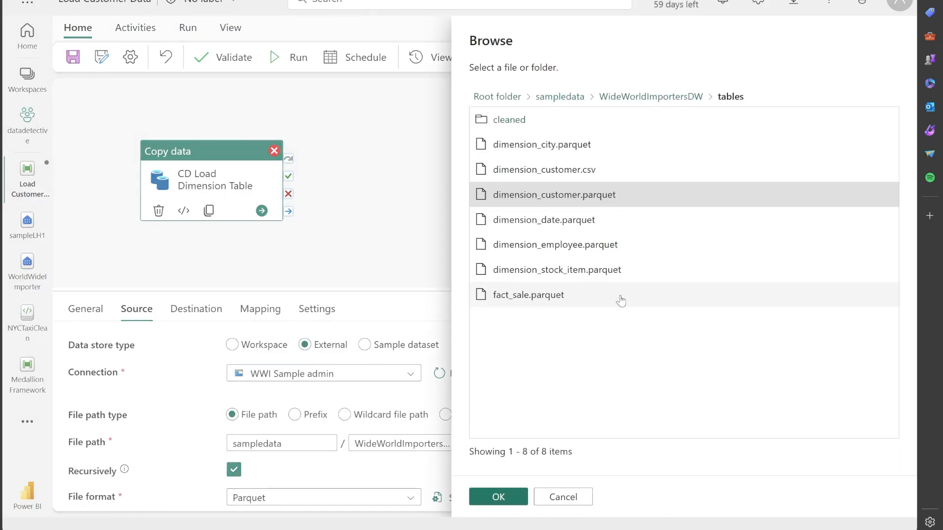
click(546, 102)
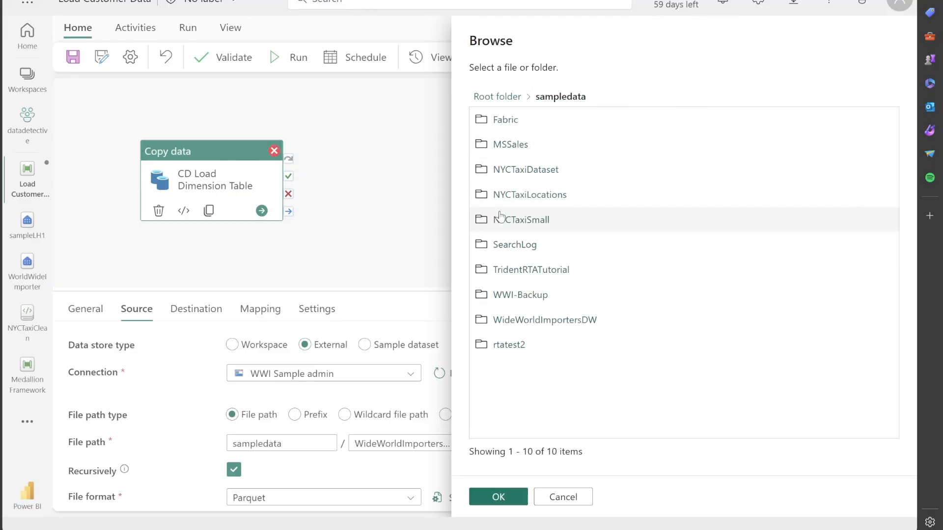
click(541, 320)
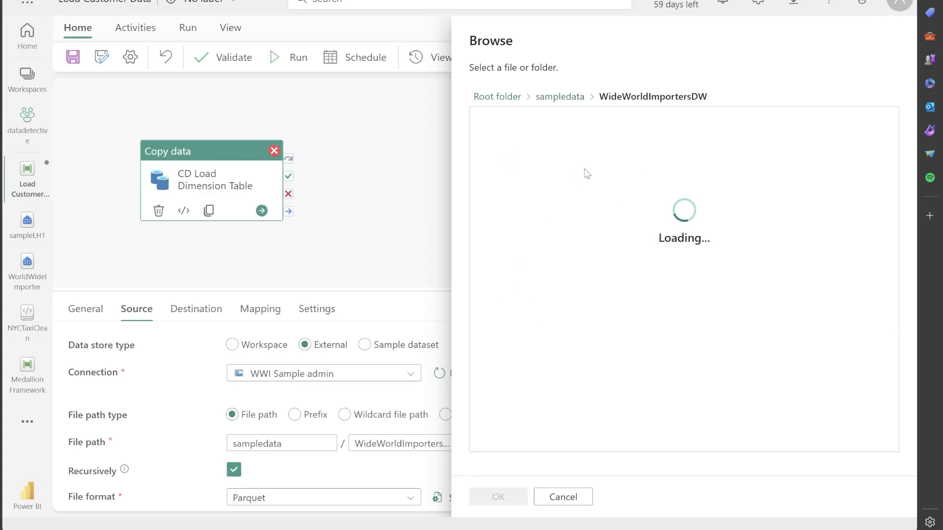
click(510, 176)
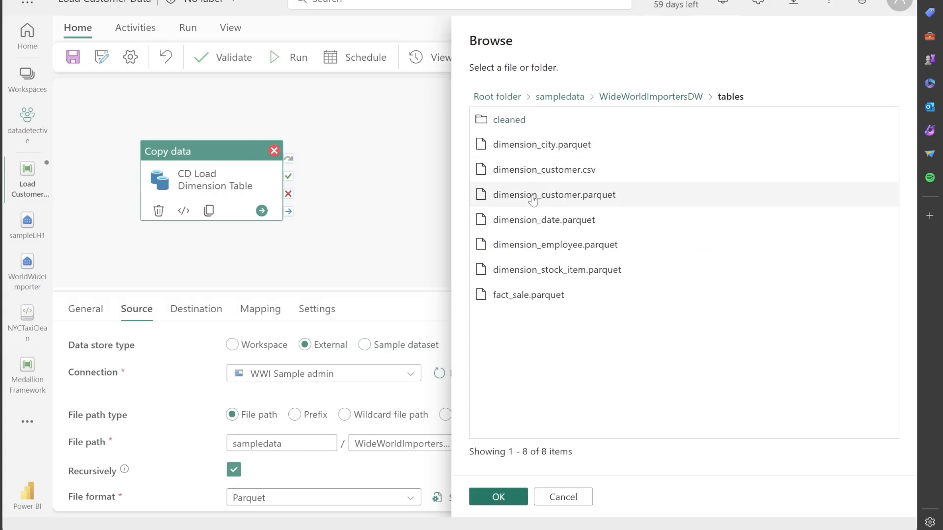
click(533, 196)
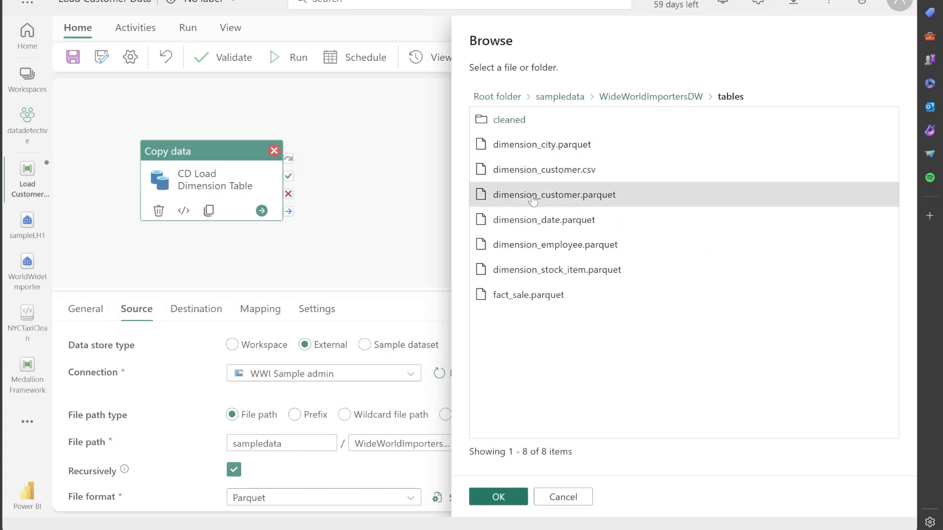
click(501, 502)
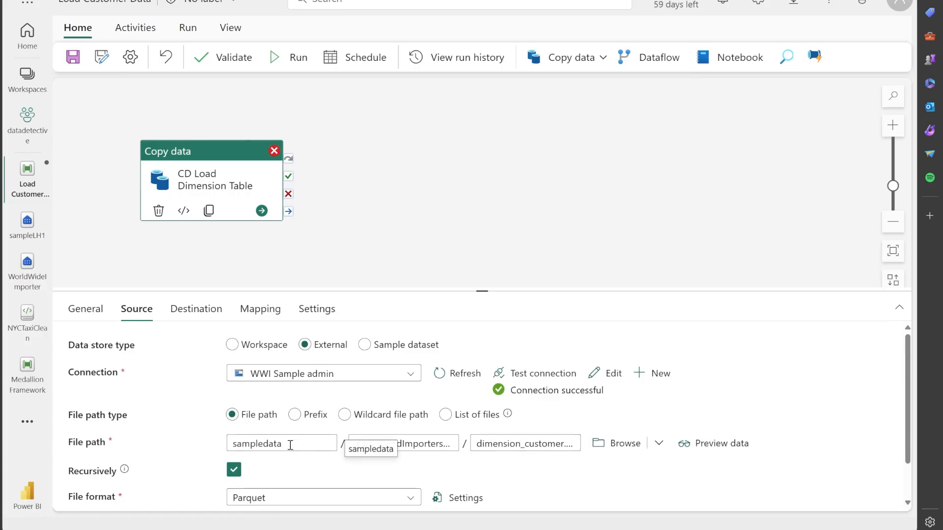
Step: Preview the source file's data and check the remaining source settings down to the file format
click(720, 444)
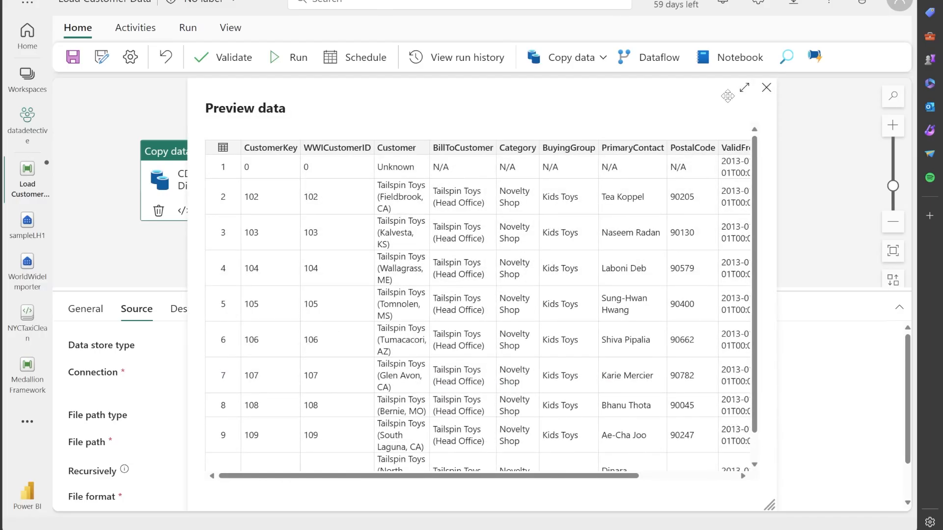
click(765, 88)
scroll(556, 224, down, 3)
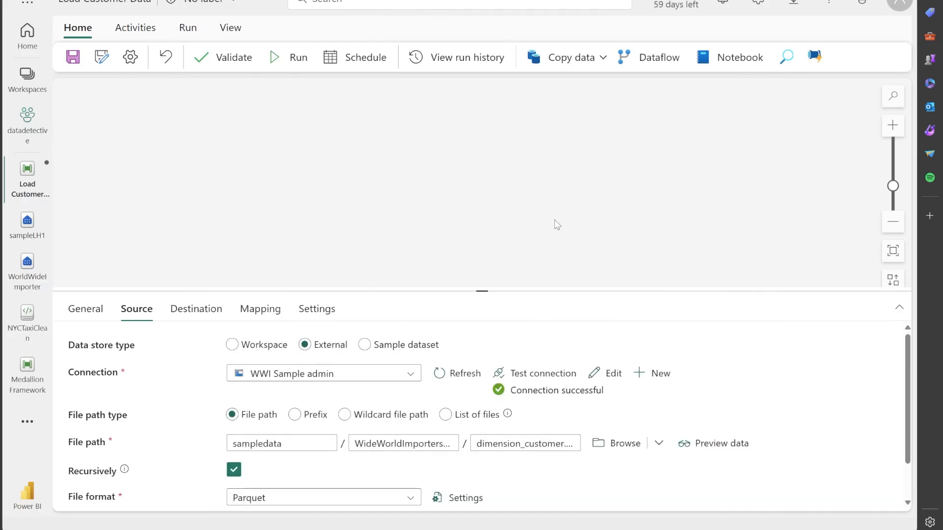
scroll(557, 224, up, 3)
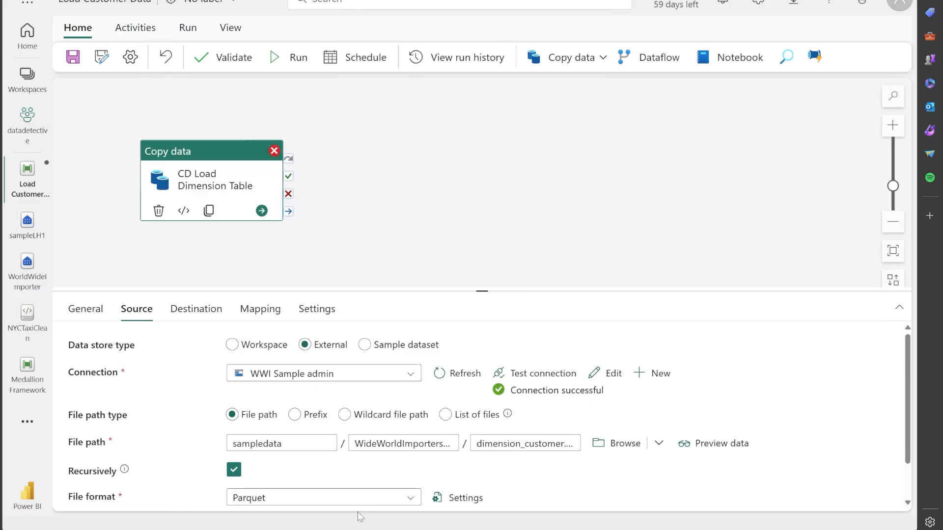
scroll(112, 435, down, 1)
scroll(112, 436, down, 1)
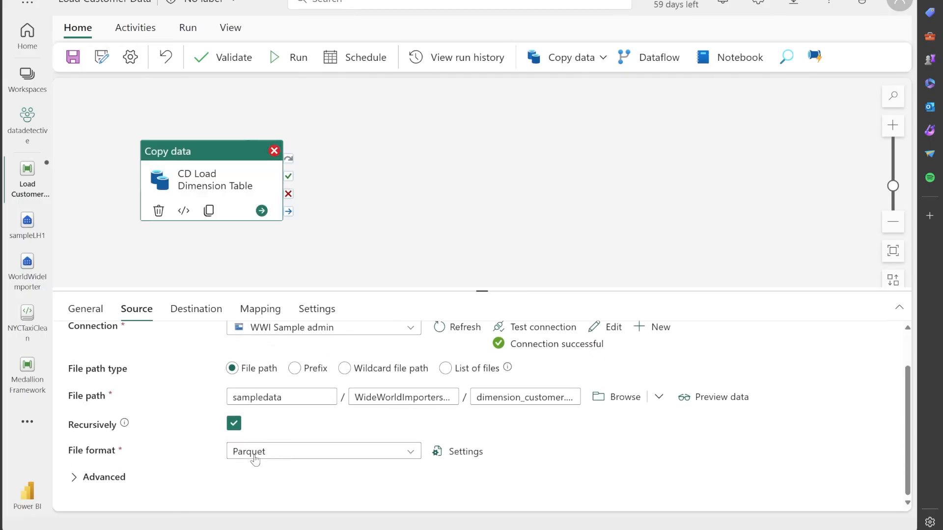
Step: Review the copy activity's destination settings, including the workspace data store type, warehouse, table option, schema and table name
click(189, 314)
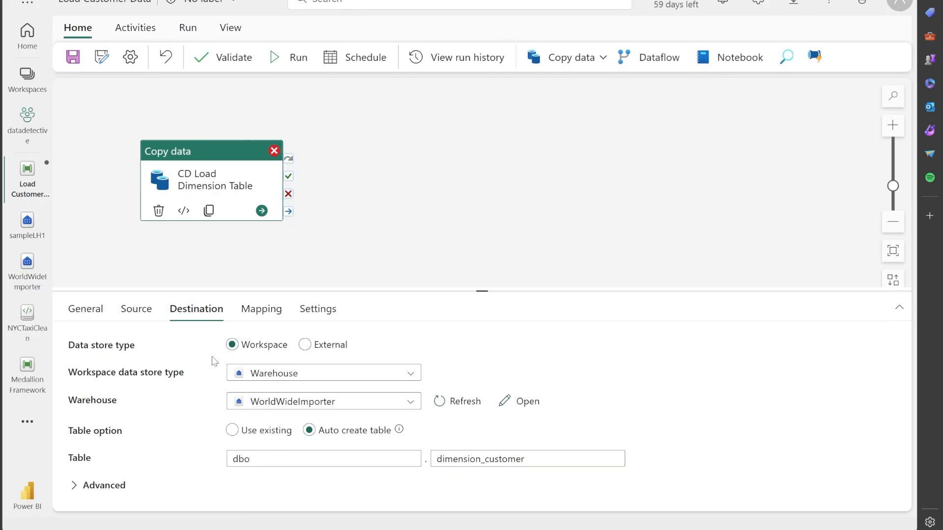
click(298, 376)
click(298, 376)
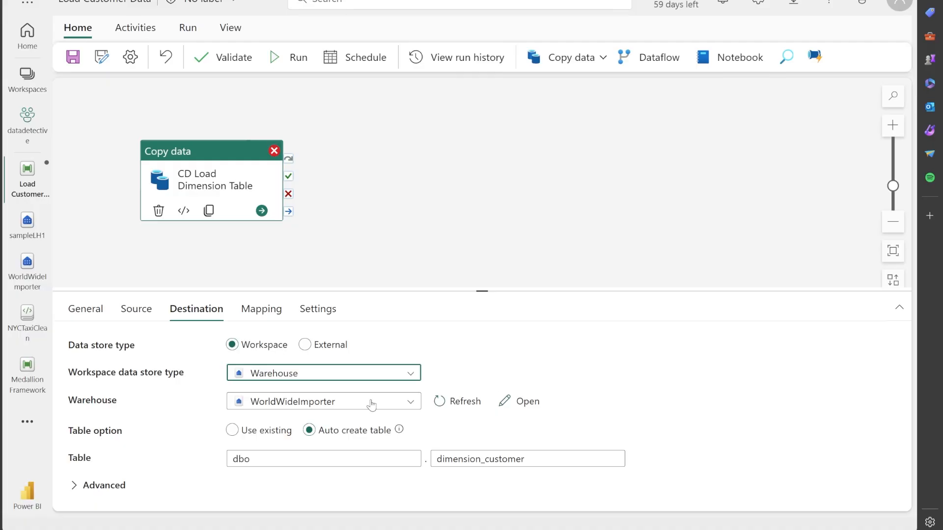
mouse_move(359, 444)
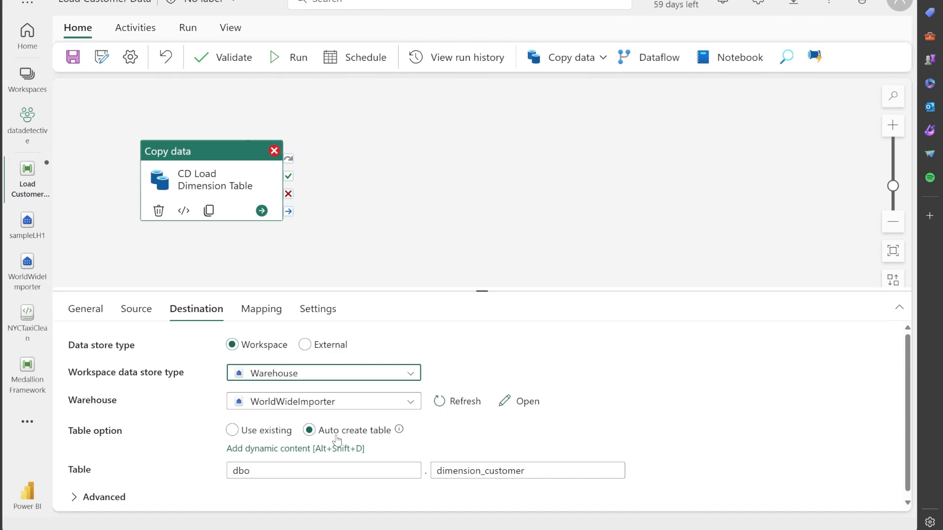
scroll(297, 450, down, 1)
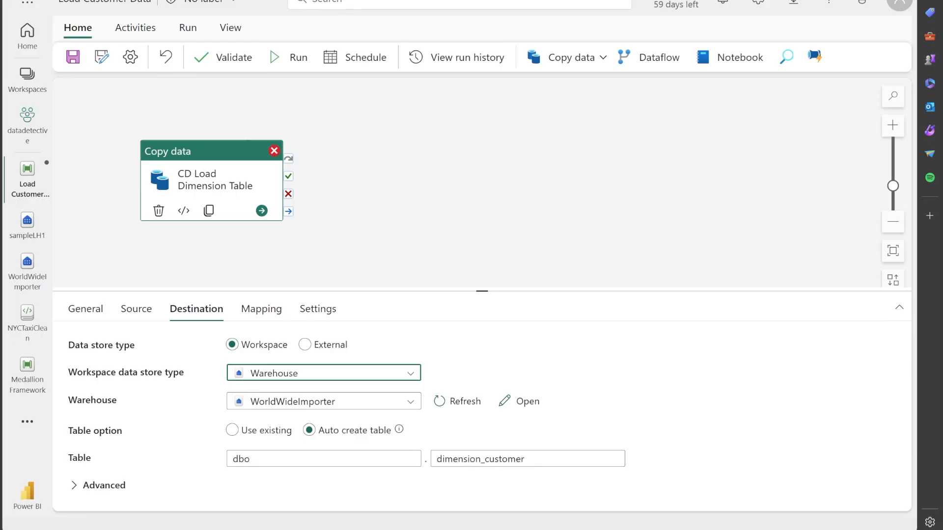
click(265, 455)
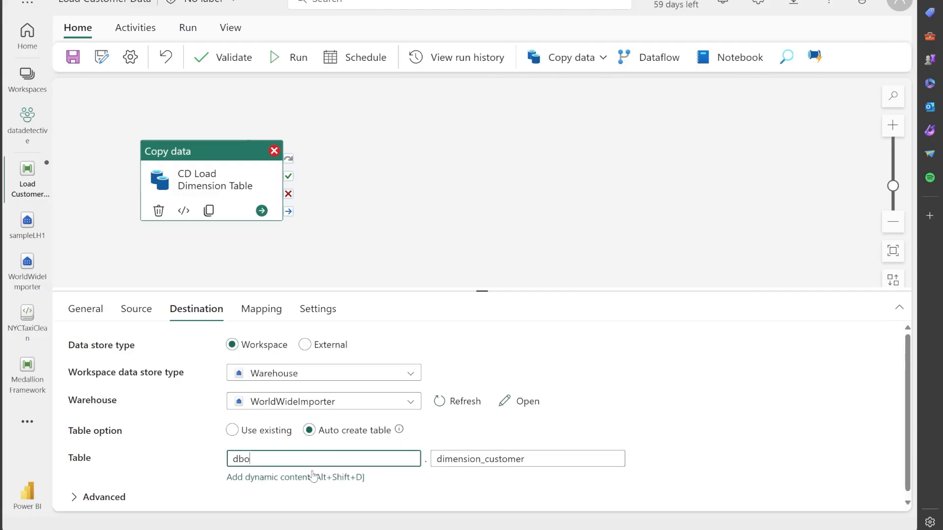
click(527, 460)
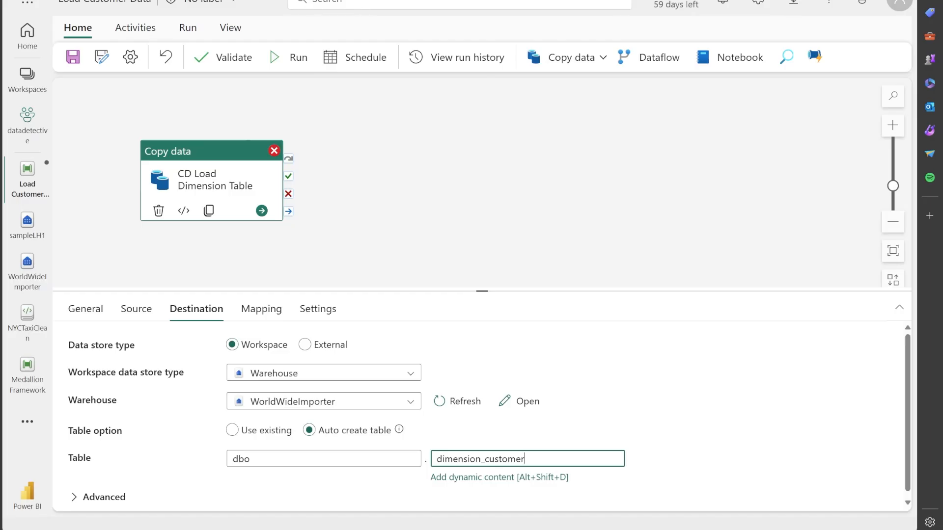
Step: Validate the Load Customer Data pipeline, and save and run it
click(223, 58)
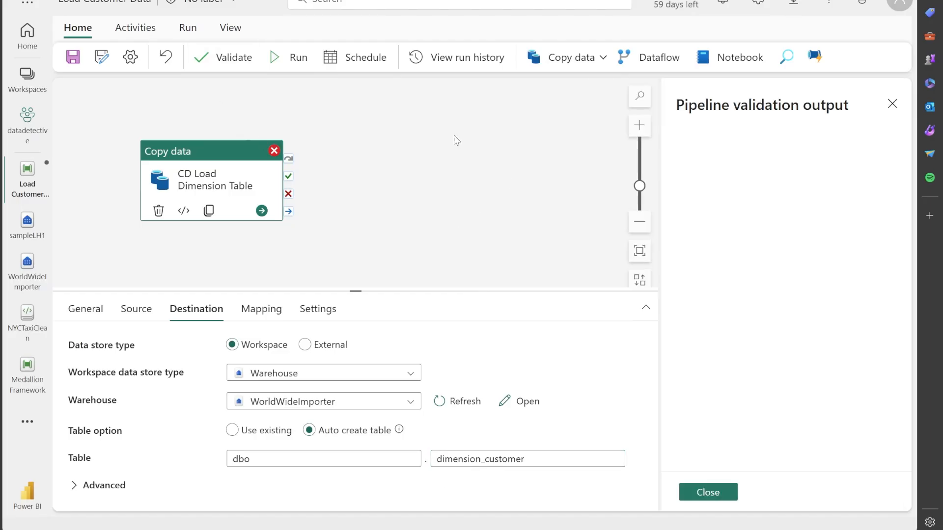
click(706, 492)
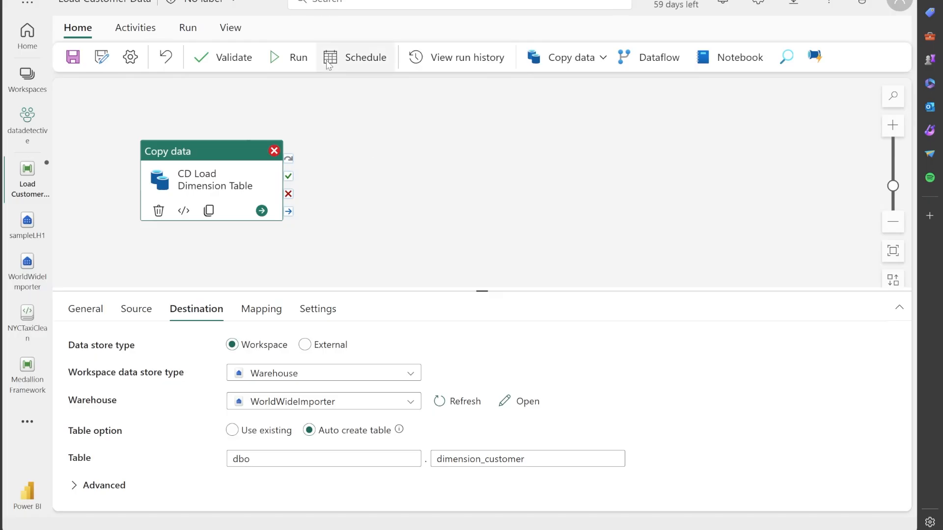
click(296, 63)
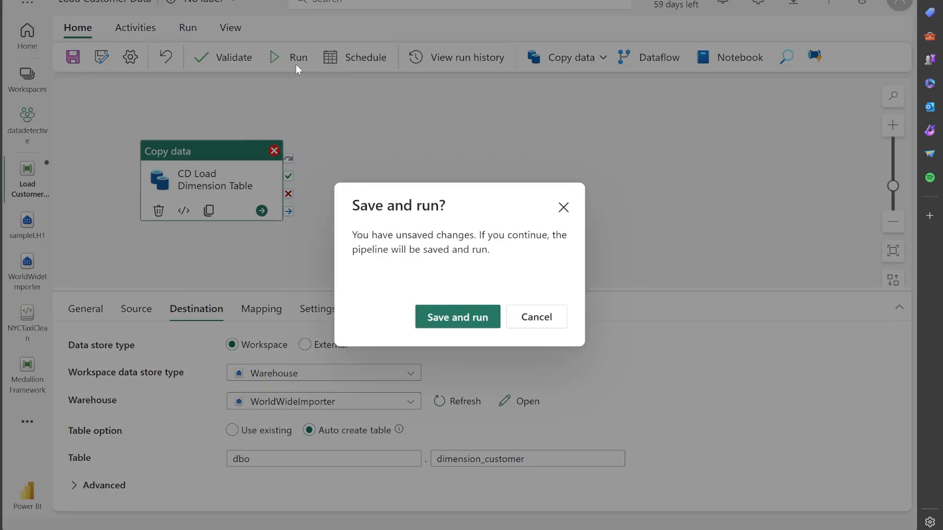
click(462, 321)
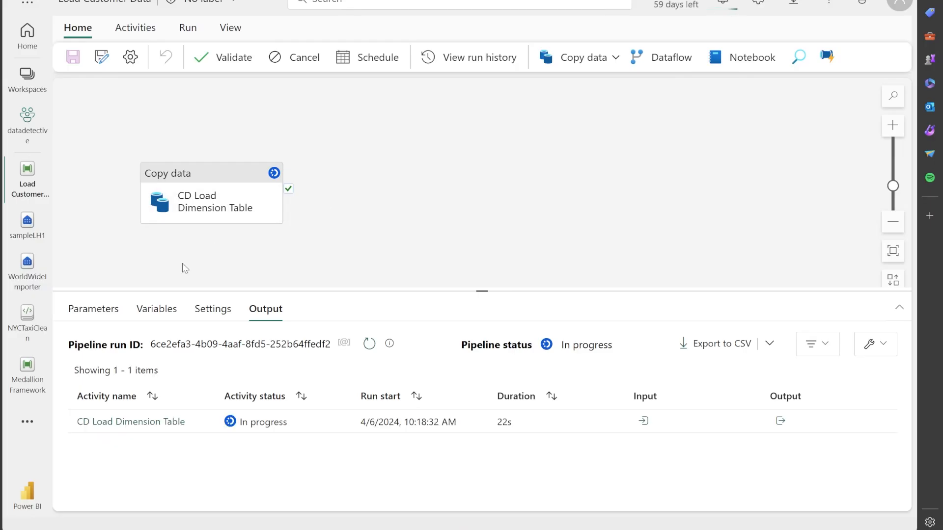
Step: Open the query view of the WorldWideImporter warehouse and look through the available SQL query templates
click(26, 266)
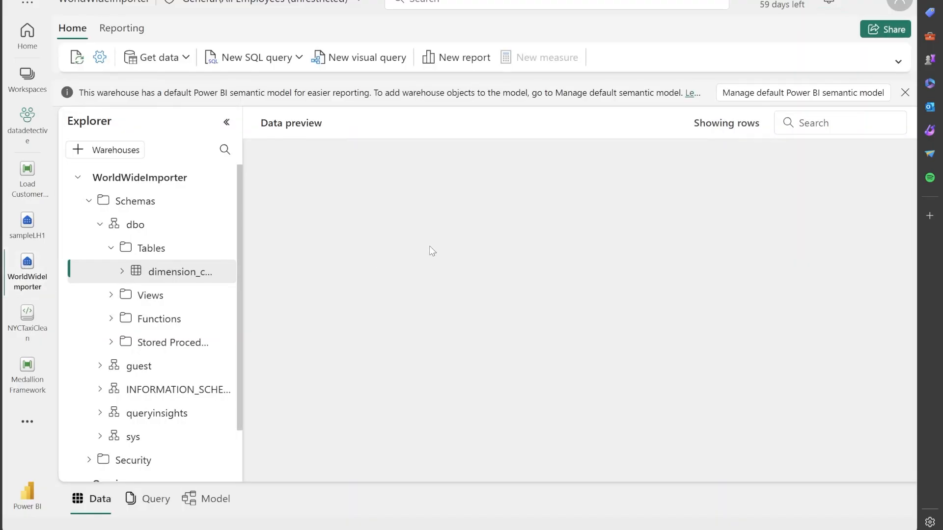
click(156, 282)
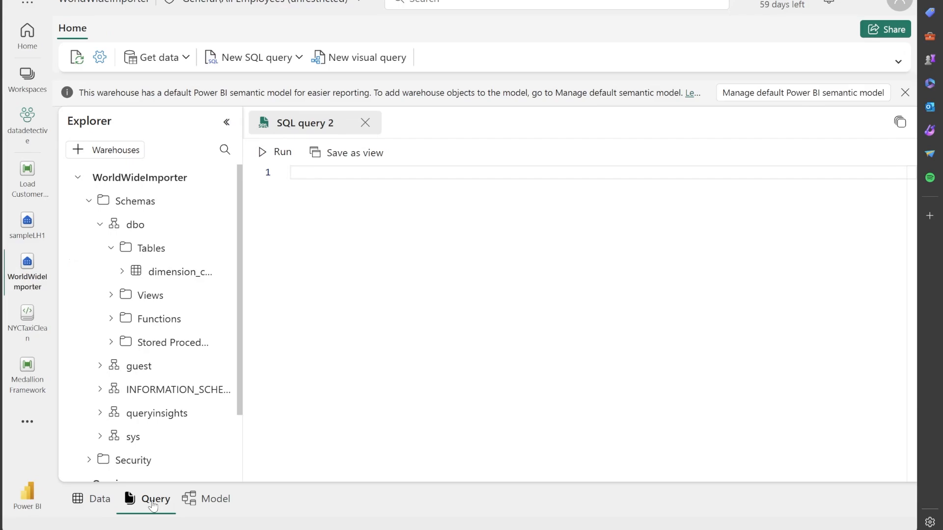
click(277, 57)
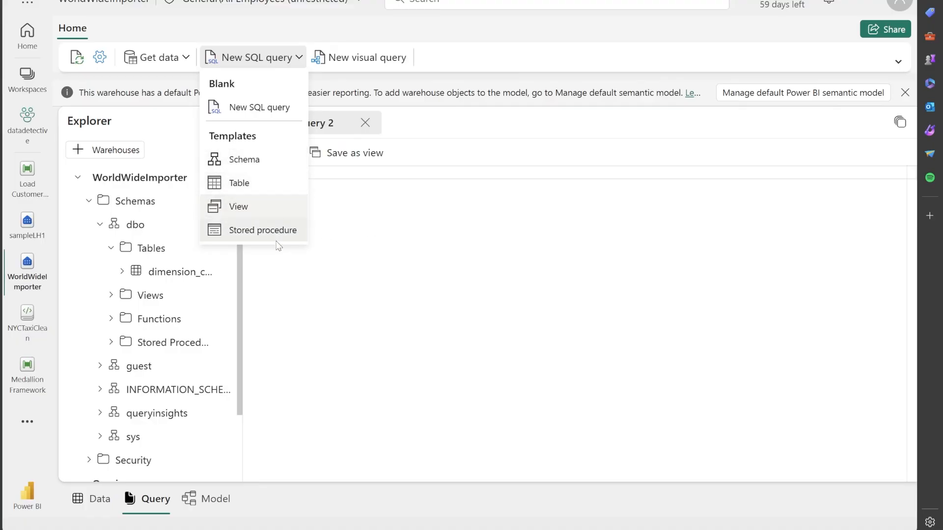
click(409, 242)
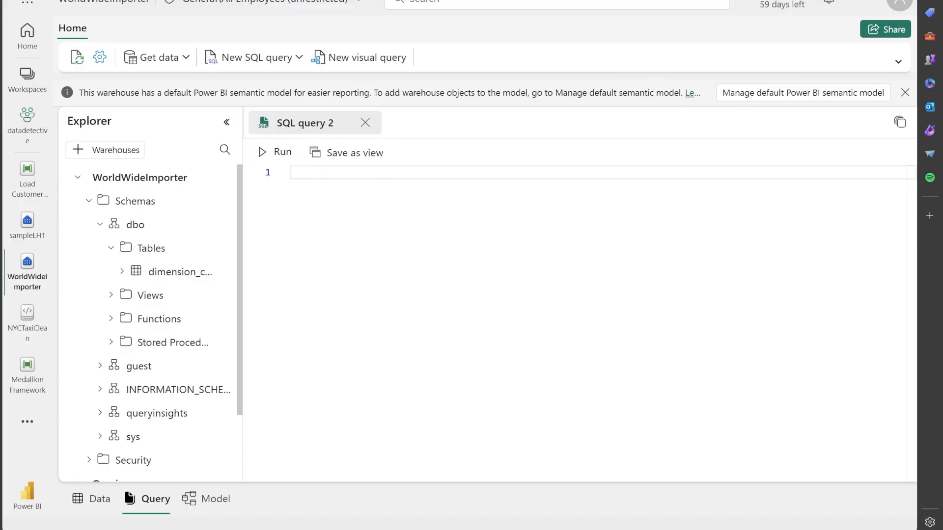
Step: Paste the script that drops and creates the dimension_city and fact_sale tables into SQL query 2
scroll(223, 391, down, 3)
click(120, 447)
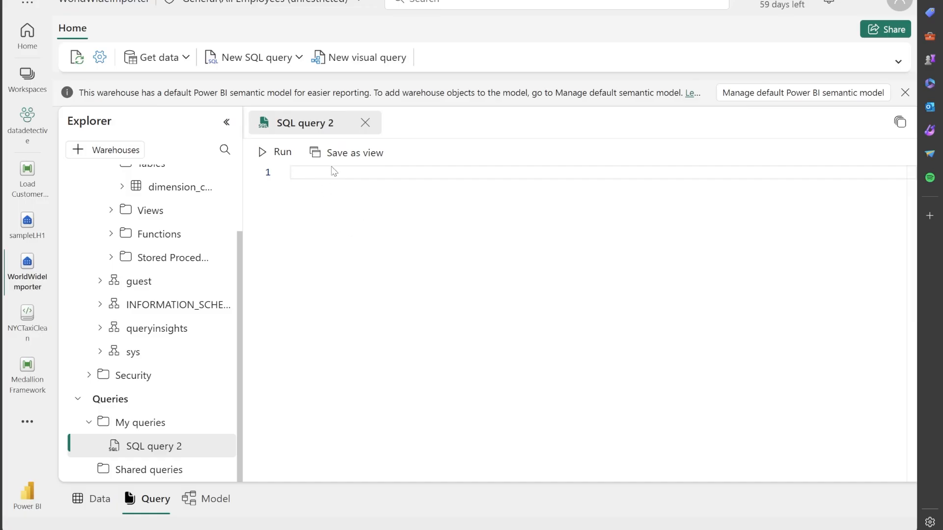
right_click(315, 179)
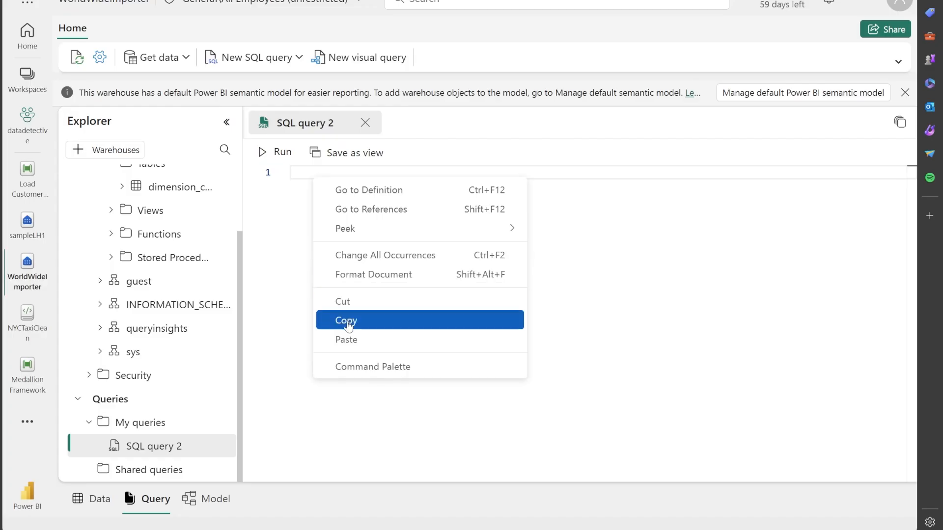
click(348, 340)
scroll(472, 308, up, 10)
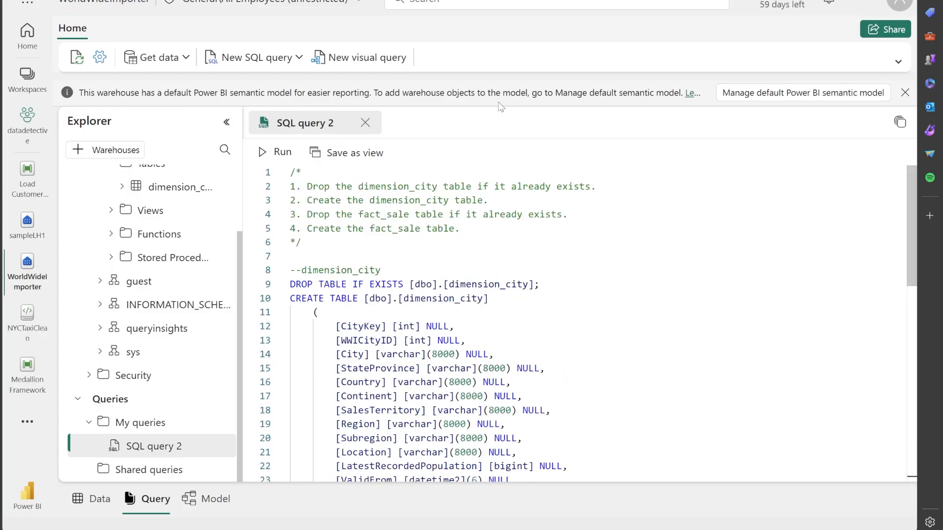
Step: Examine the script's dimension_city section, including its DROP TABLE and CREATE TABLE statements, column list and data types
scroll(433, 194, down, 1)
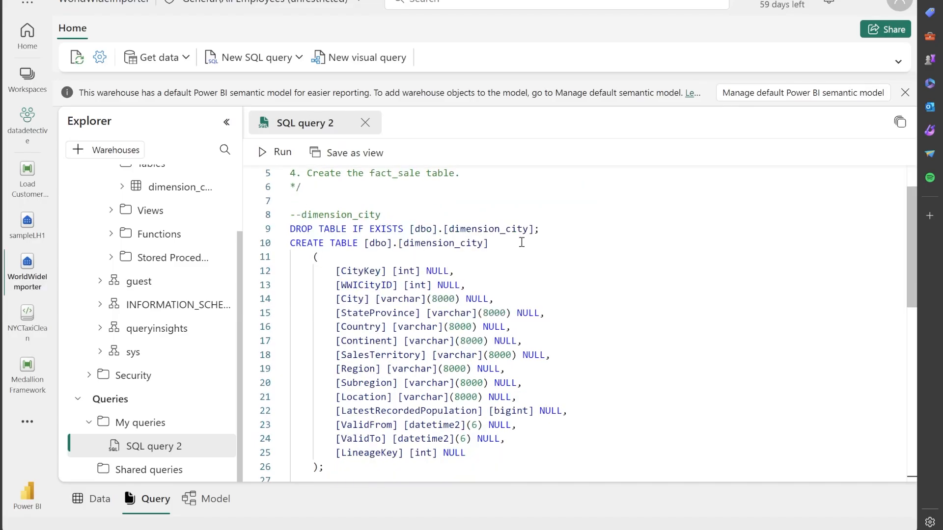
drag(535, 232, 444, 230)
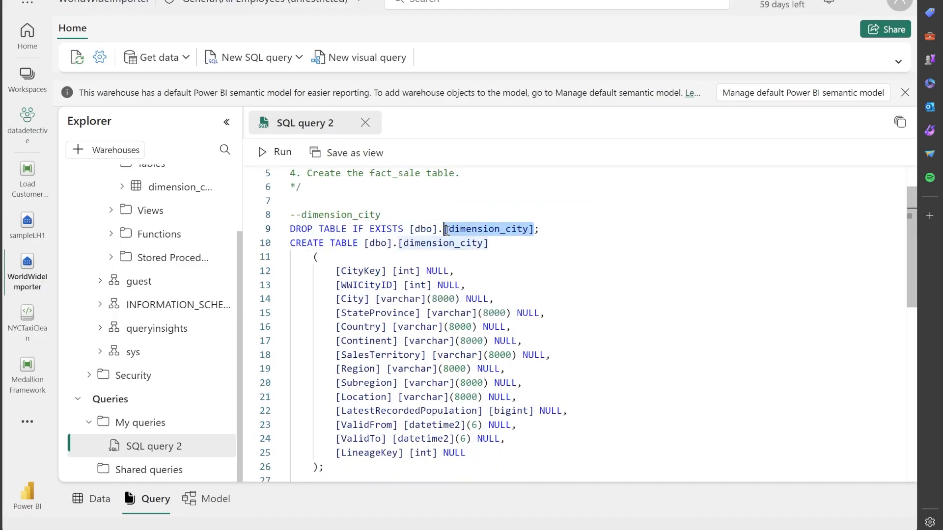
click(512, 253)
scroll(405, 246, down, 1)
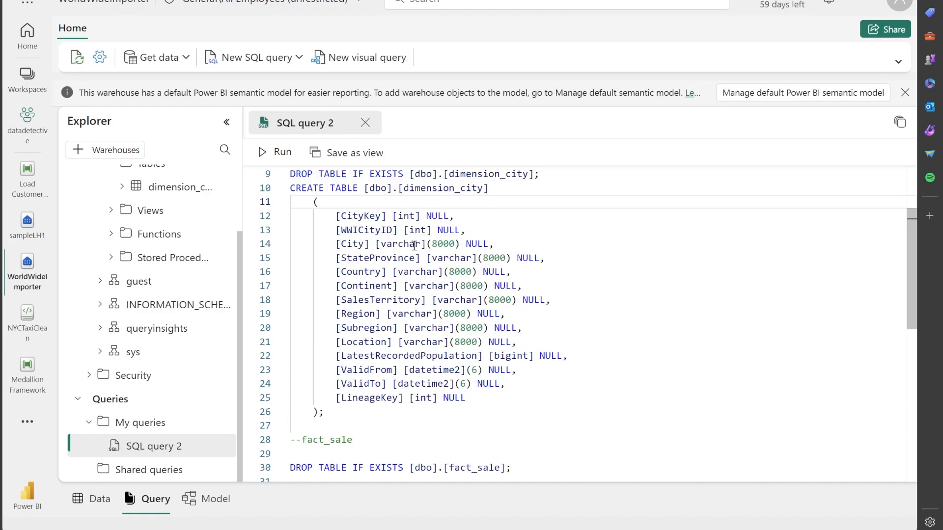
scroll(289, 207, up, 1)
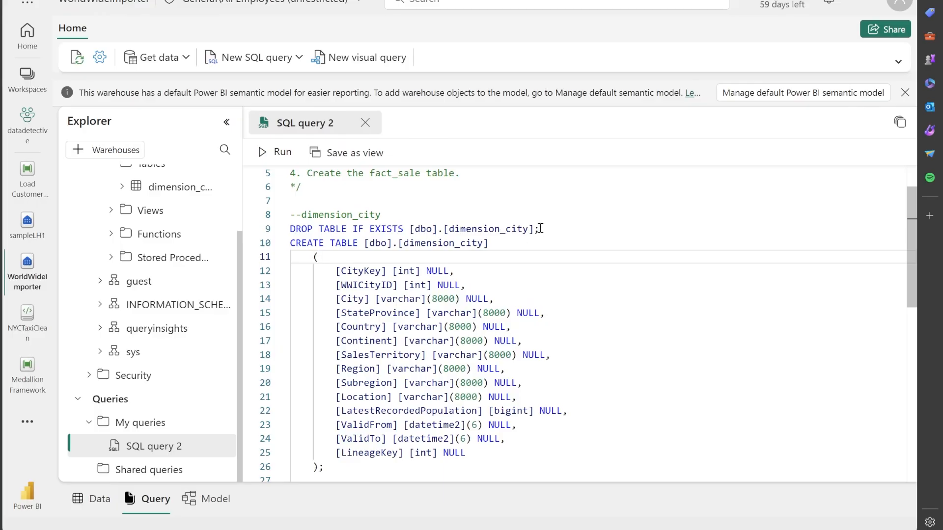
scroll(538, 229, down, 1)
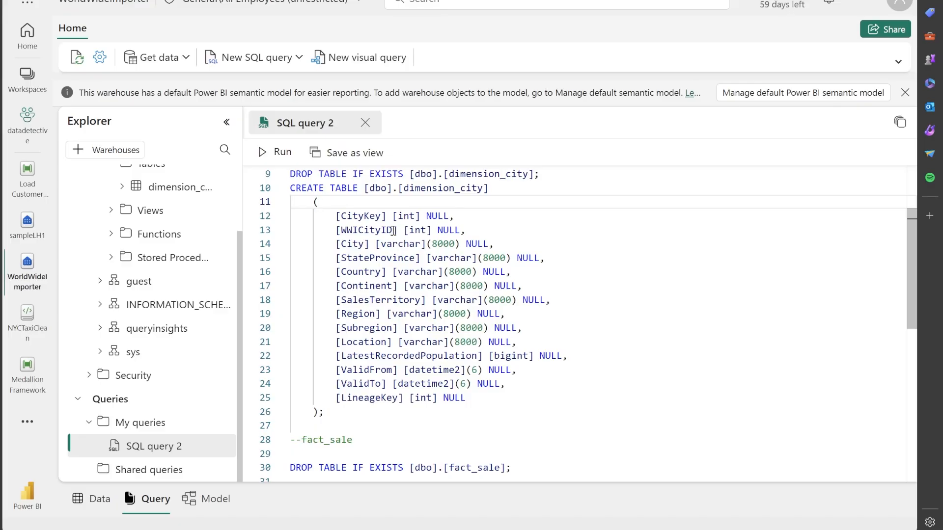
scroll(393, 232, up, 2)
scroll(452, 253, down, 2)
drag(325, 413, 288, 219)
click(437, 174)
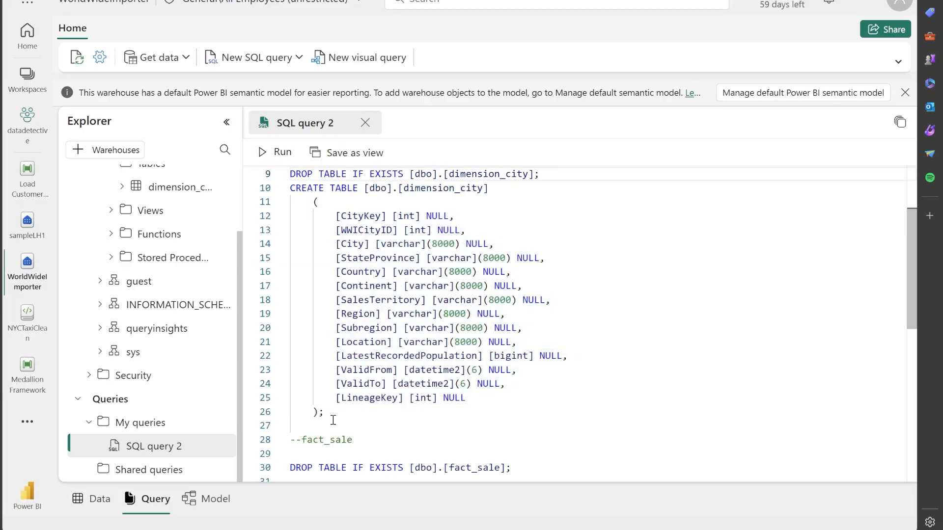
drag(325, 412, 280, 221)
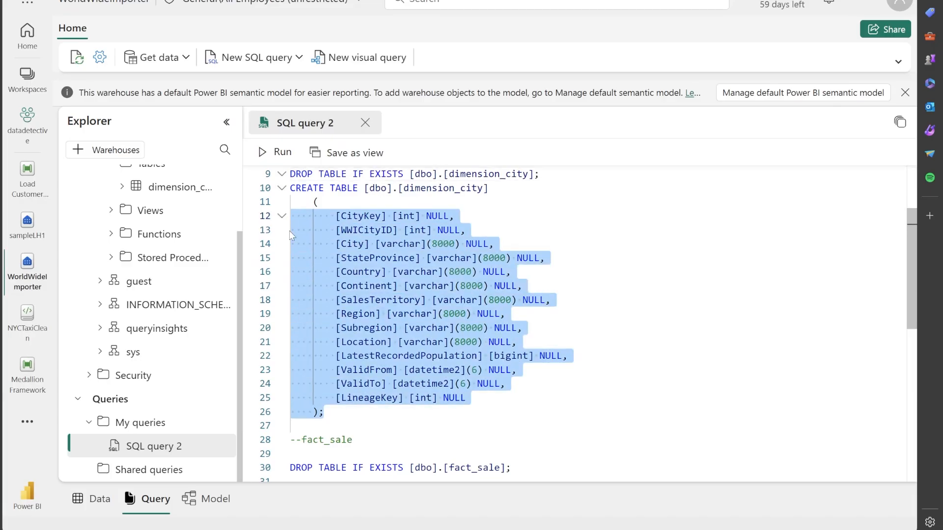
click(597, 244)
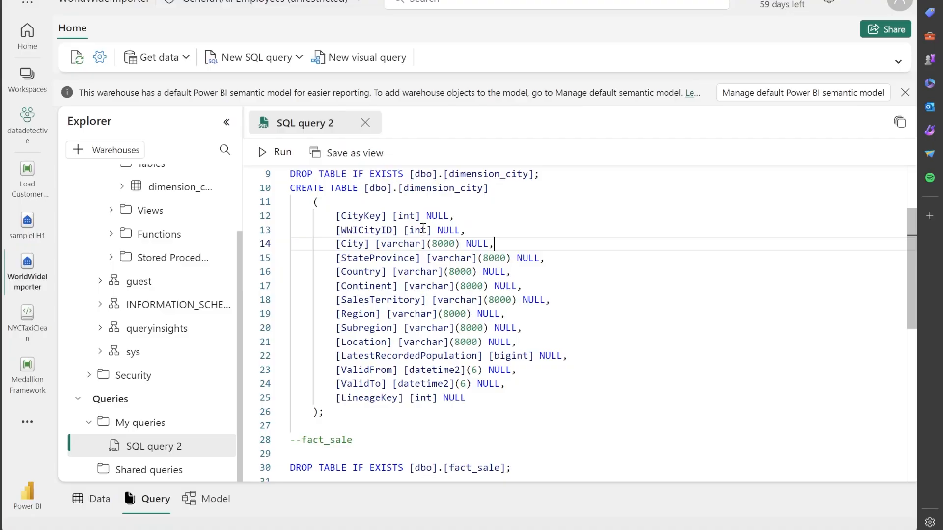
drag(419, 216, 393, 216)
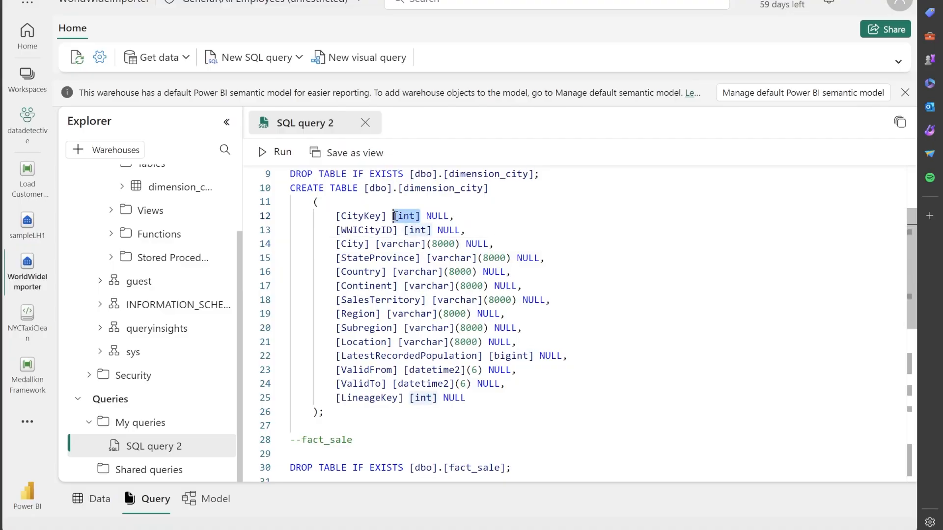
double_click(493, 397)
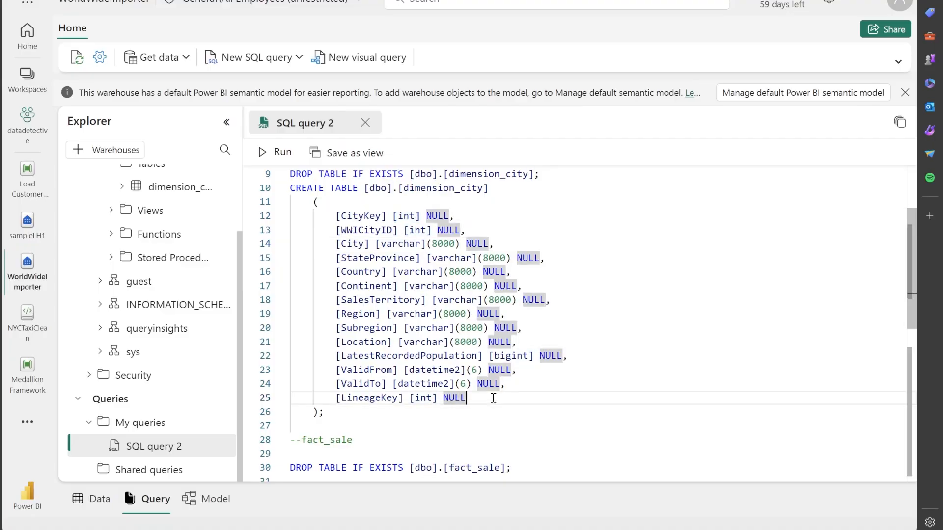
Step: Examine the script's fact_sale section and compare its table statements with those for dimension_city
scroll(493, 396, down, 1)
scroll(493, 396, down, 3)
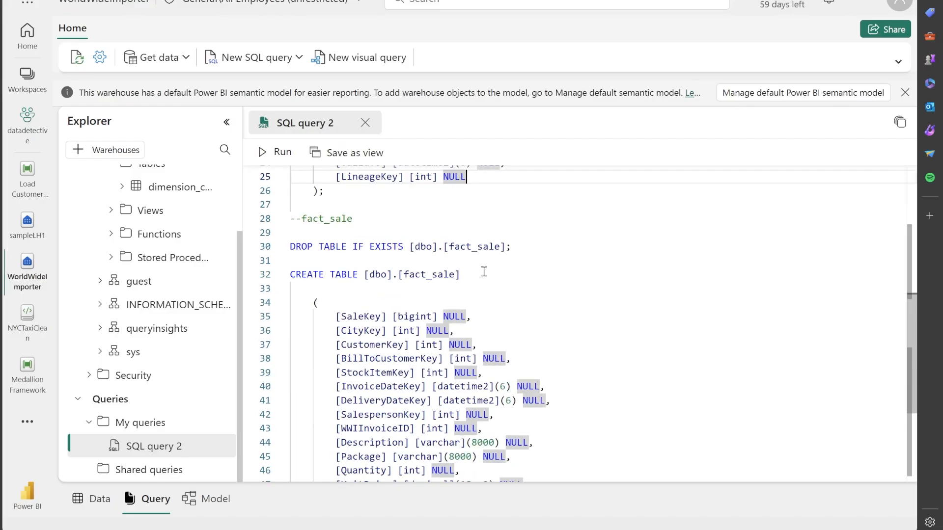
double_click(432, 274)
scroll(491, 275, up, 6)
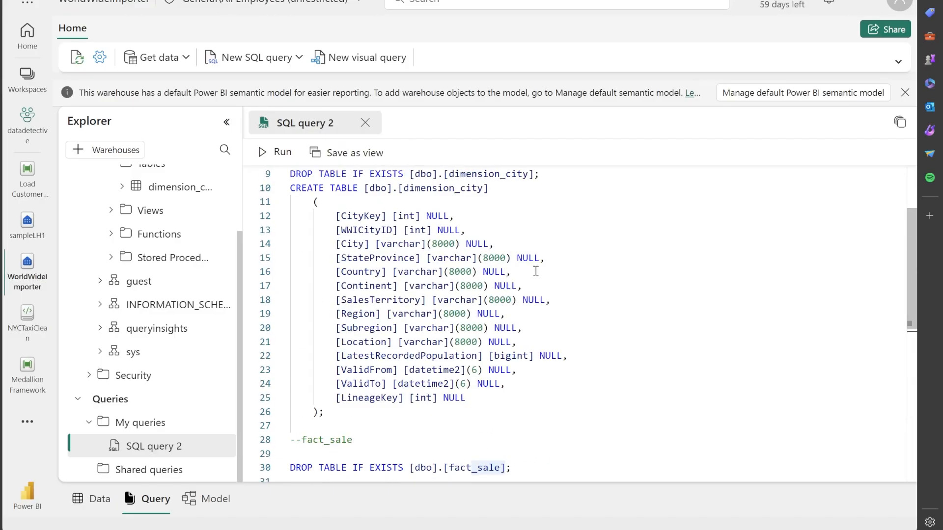
drag(538, 285, 442, 284)
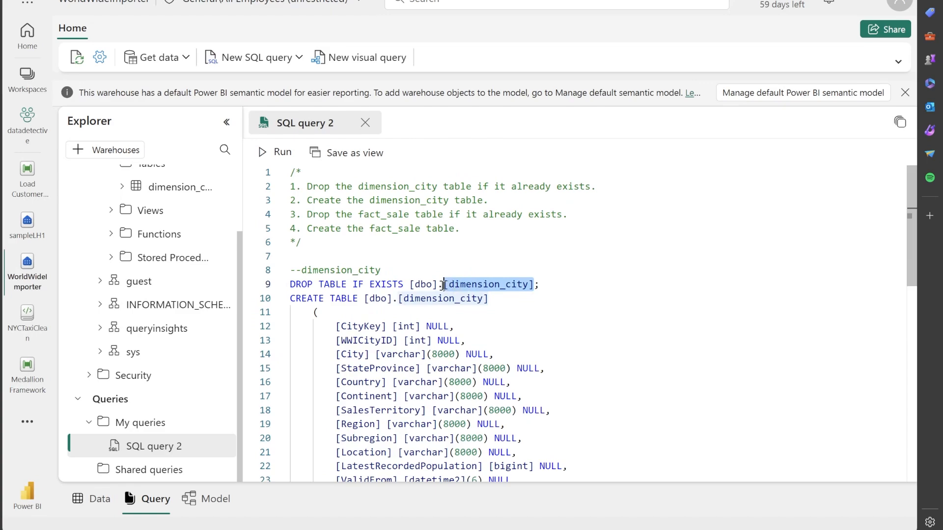
scroll(555, 310, down, 4)
scroll(556, 310, down, 1)
Step: Try to run only the selected fact_sale table name from the DROP TABLE statement, and go to the code line reported in the messages
drag(505, 302, 443, 301)
scroll(507, 305, down, 4)
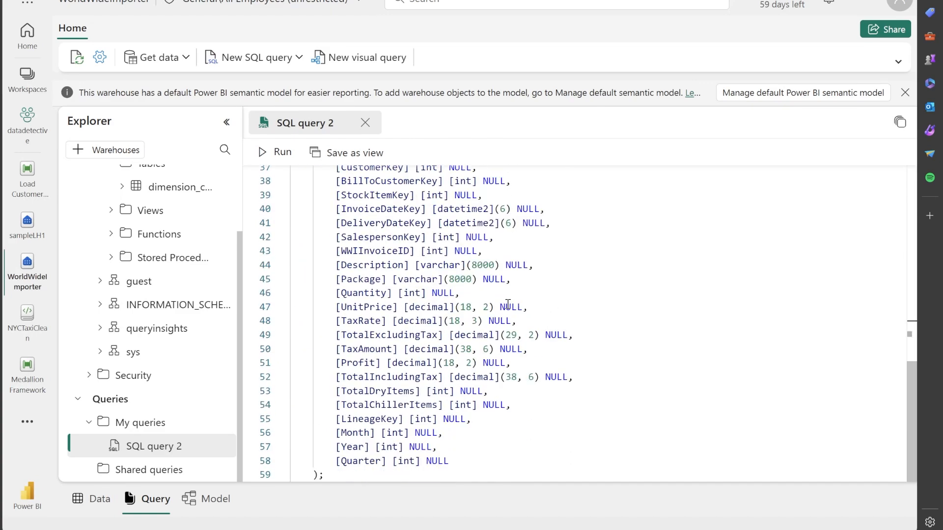
click(273, 152)
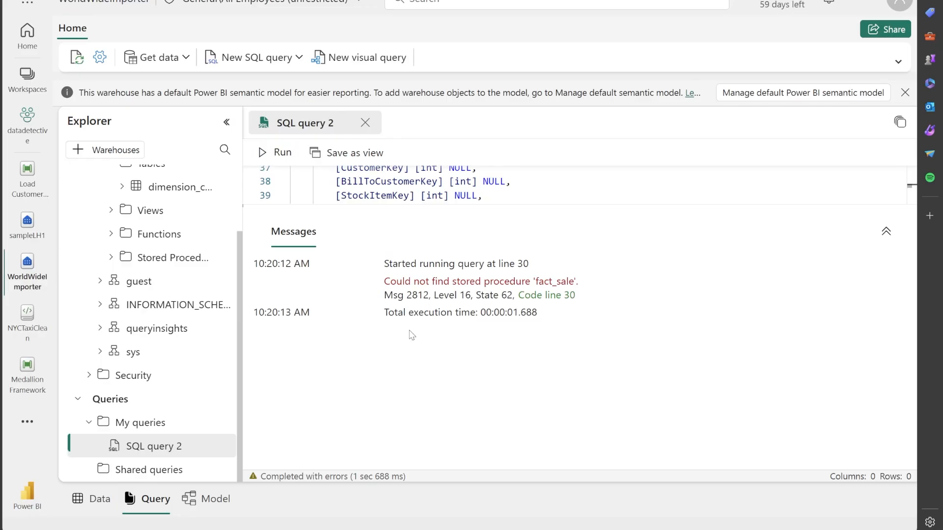
click(550, 296)
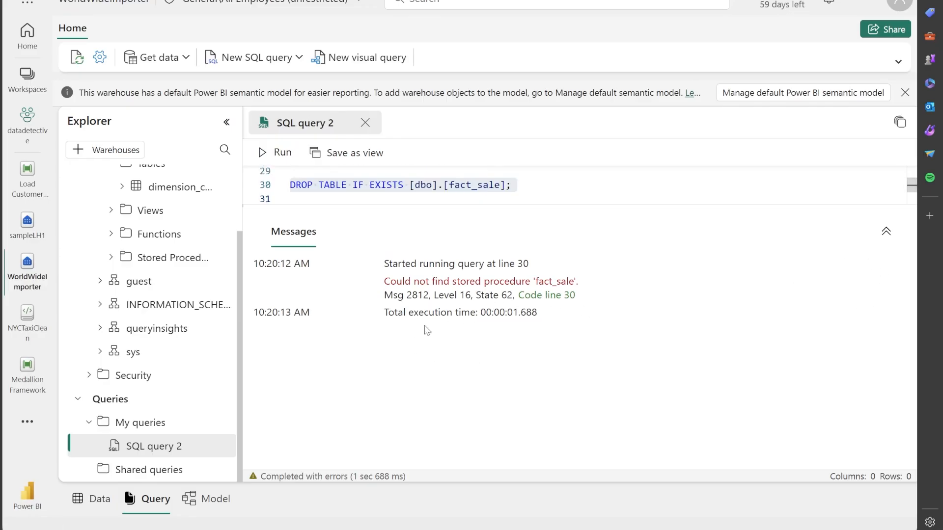
Step: Clear the selection, shrink the messages area and run the entire script to create the dimension_city and fact_sale tables
click(545, 185)
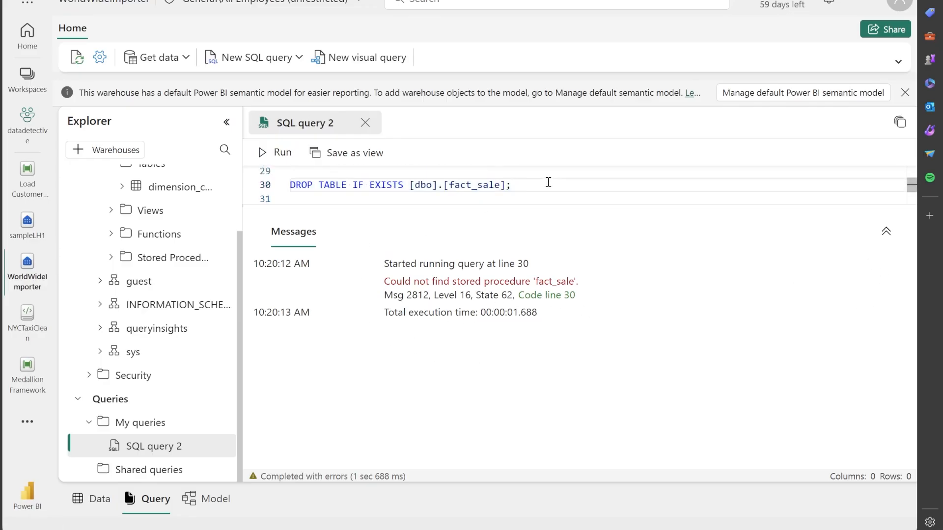
scroll(543, 184, up, 3)
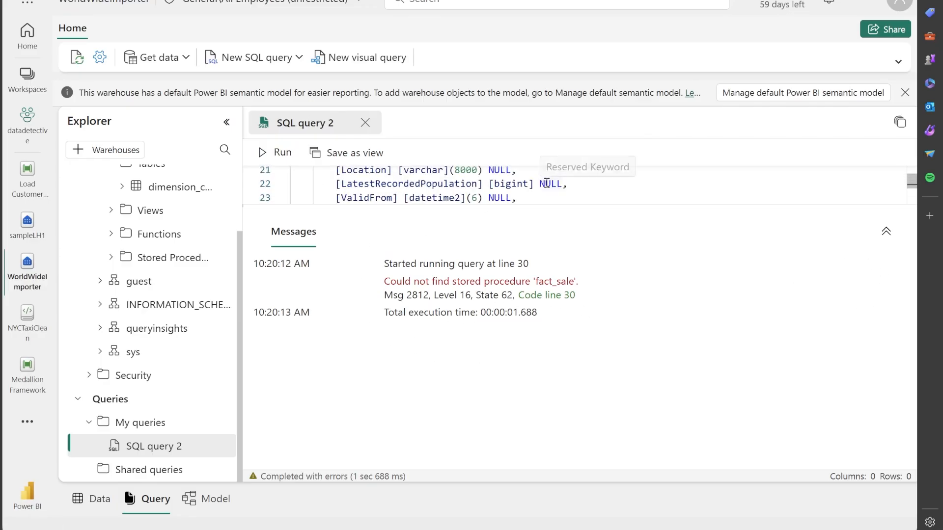
click(886, 231)
click(885, 189)
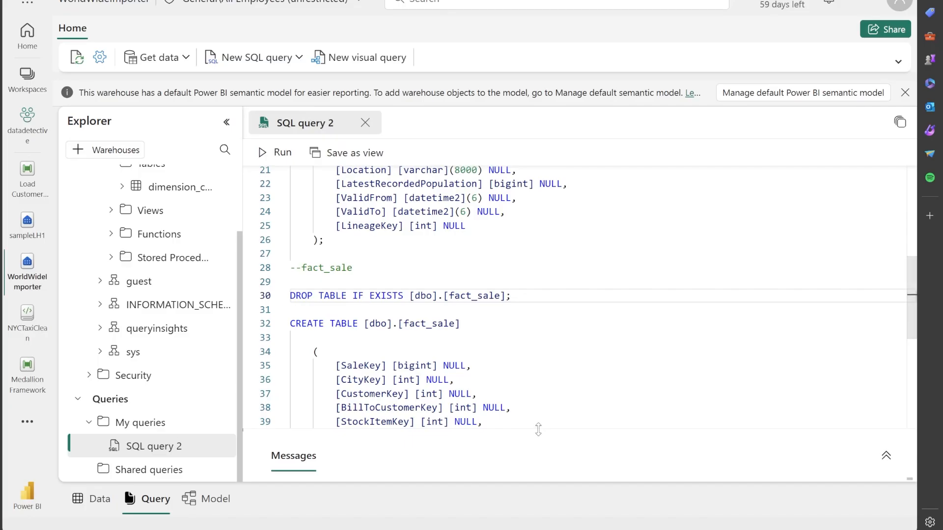
scroll(558, 373, up, 3)
scroll(558, 373, down, 4)
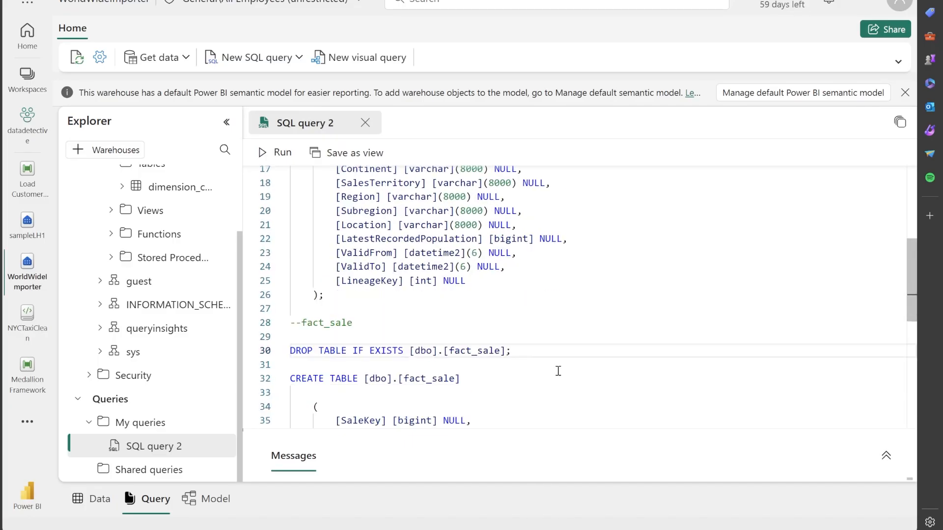
scroll(551, 330, up, 8)
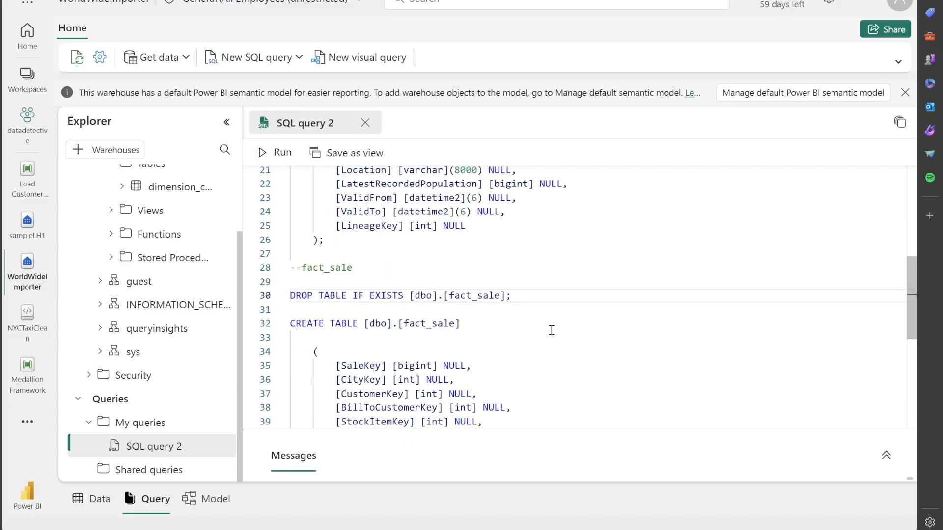
scroll(552, 326, down, 8)
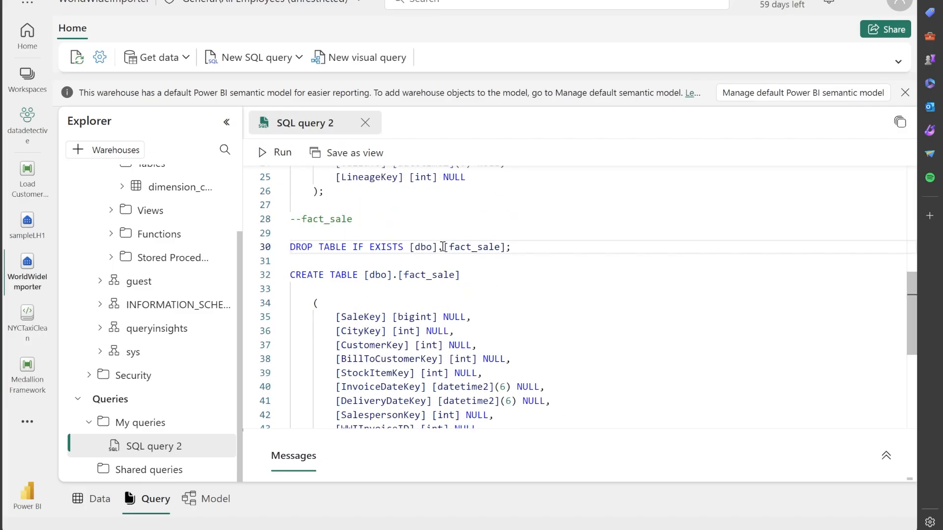
click(275, 152)
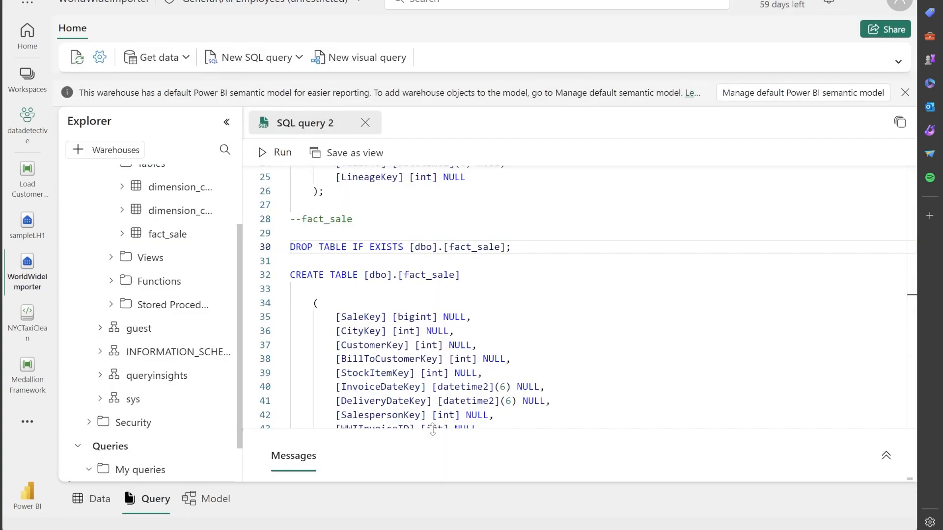
Step: Review the run's messages and check the tables listed under the dbo schema
drag(432, 430, 431, 338)
scroll(156, 263, up, 2)
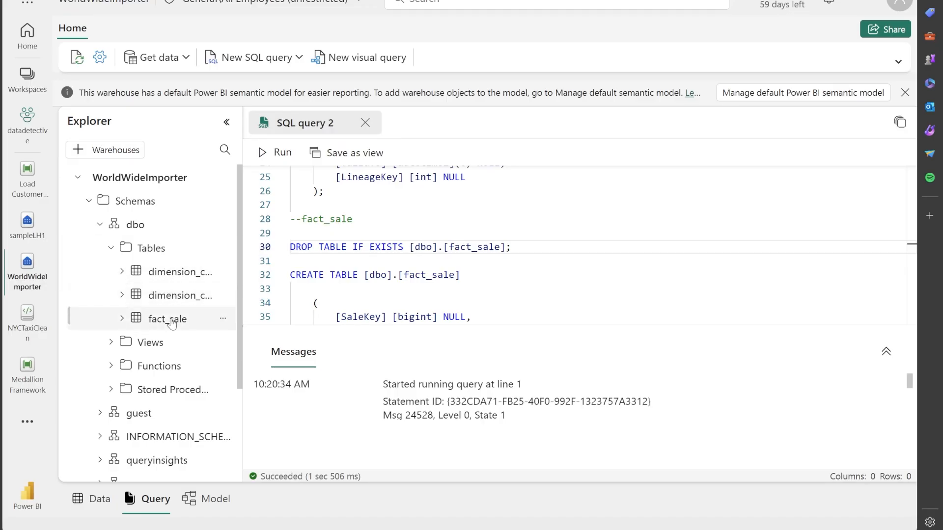
scroll(480, 276, down, 4)
drag(775, 325, 717, 397)
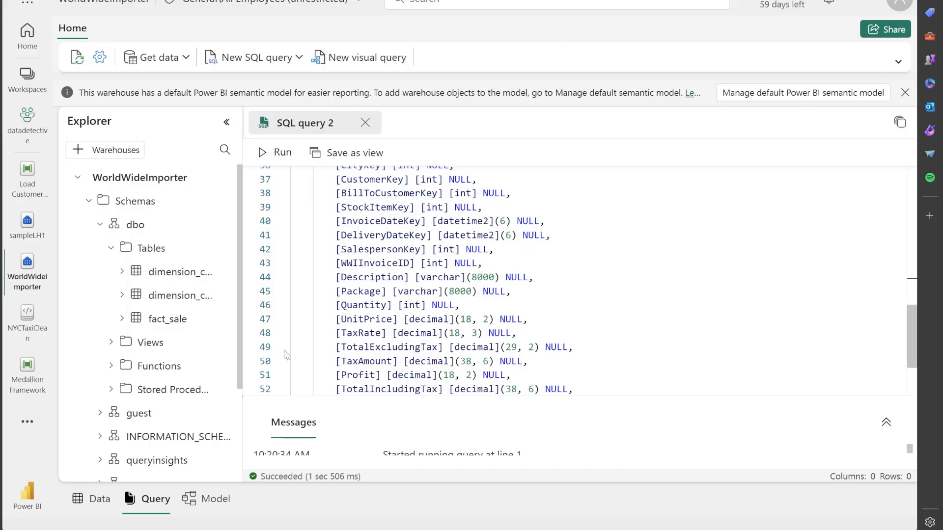
Step: Rename SQL query 2 as Create Tables
right_click(303, 128)
click(349, 135)
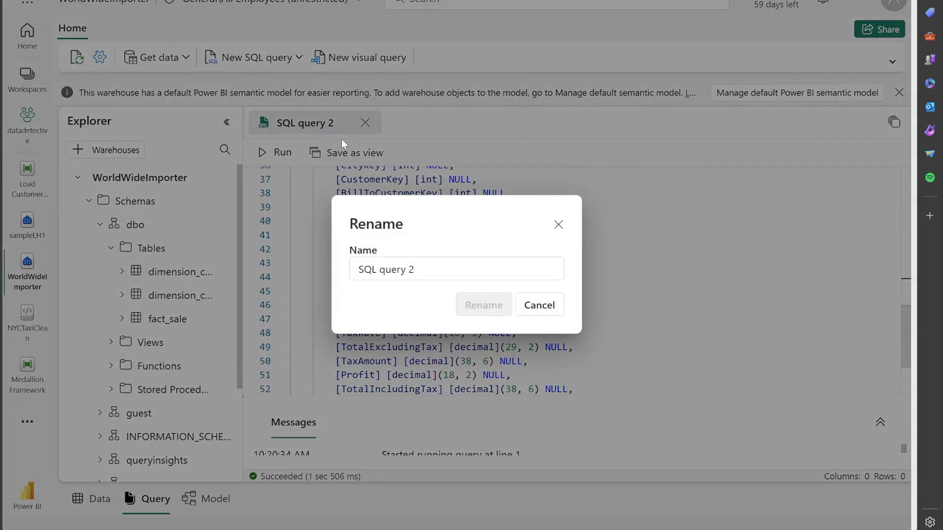
drag(428, 272, 354, 268)
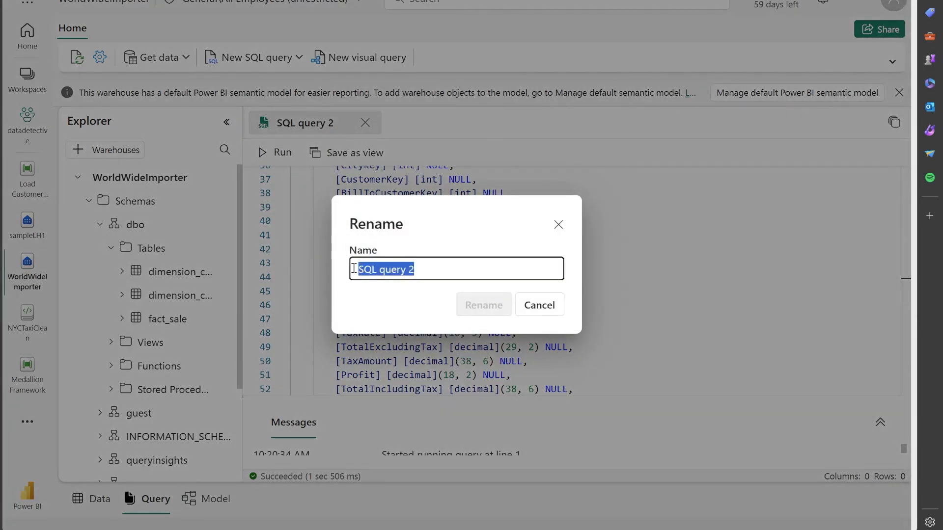
text(Create Tables)
click(504, 308)
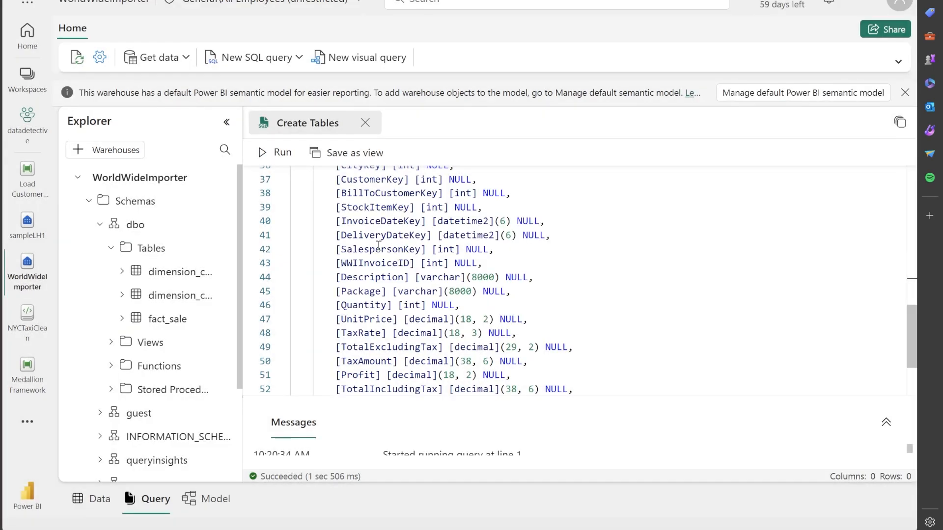
Step: Find the Create Tables query among the saved queries and review its script's column definitions for the dimension_city and fact_sale tables
scroll(130, 390, down, 3)
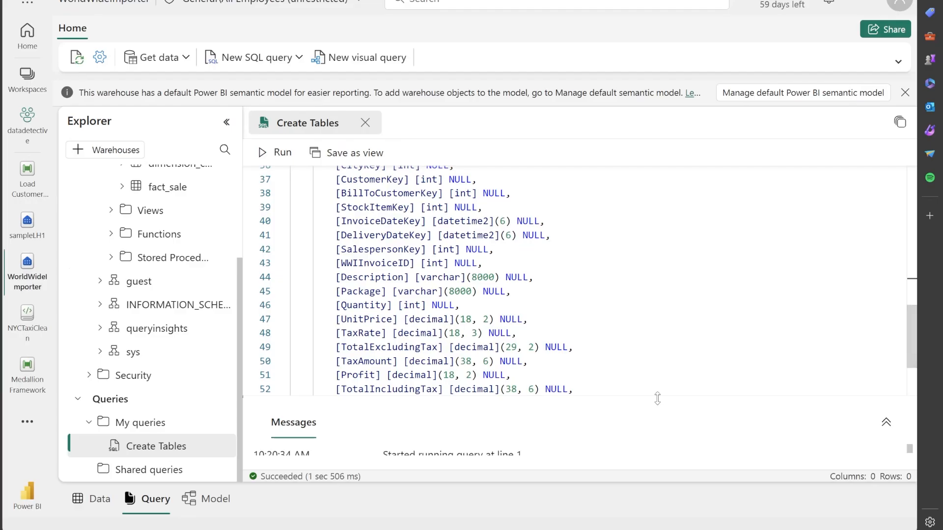
drag(658, 399, 654, 414)
scroll(596, 357, down, 2)
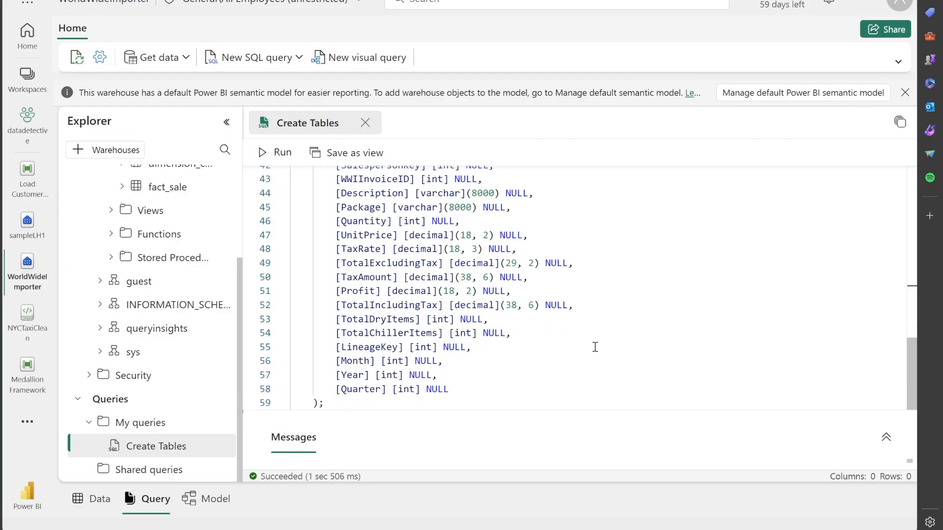
scroll(452, 293, up, 6)
scroll(397, 271, up, 7)
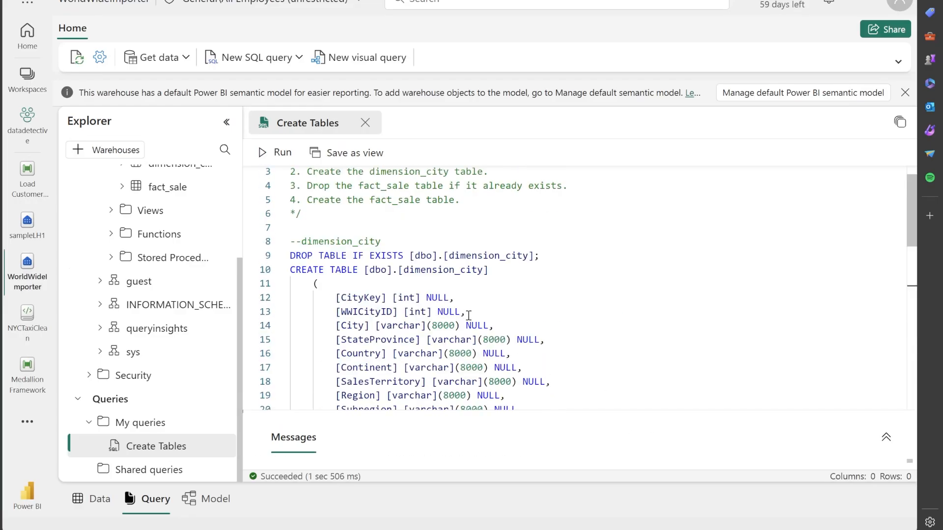
scroll(501, 319, down, 4)
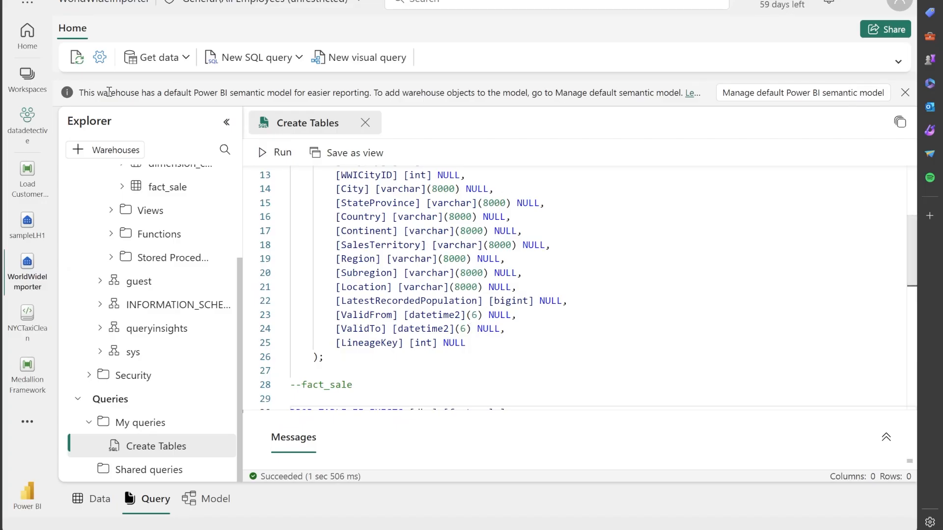
Step: Refresh the warehouse and preview the data of the dimension_city, dimension_customer and fact_sale tables
click(75, 58)
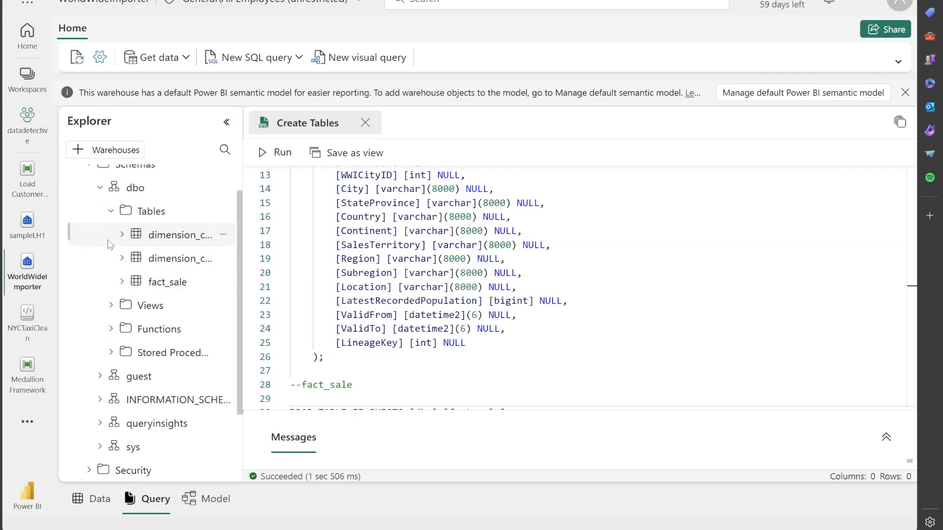
click(185, 242)
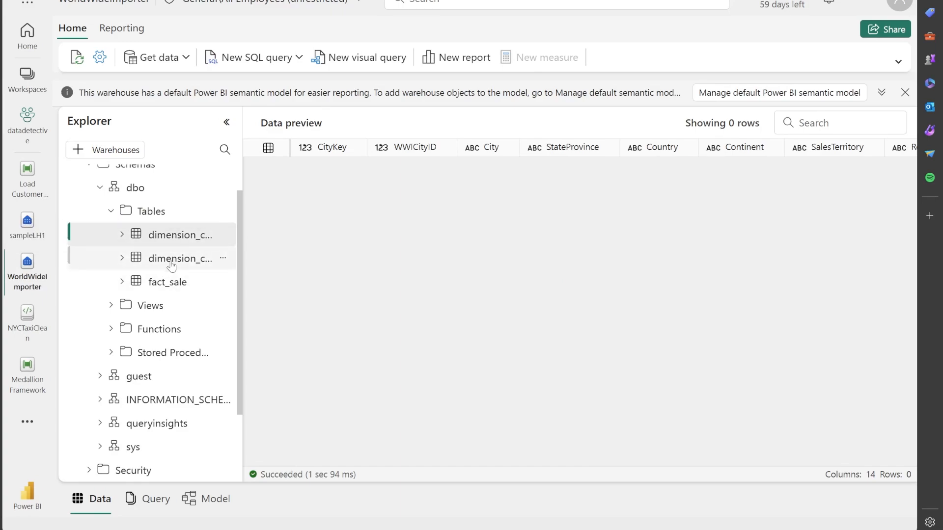
click(172, 259)
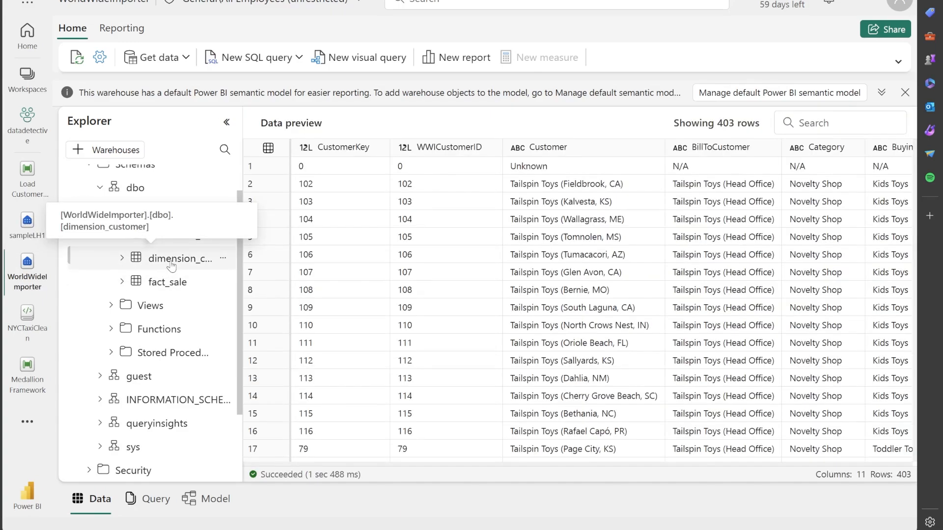
drag(428, 469, 297, 439)
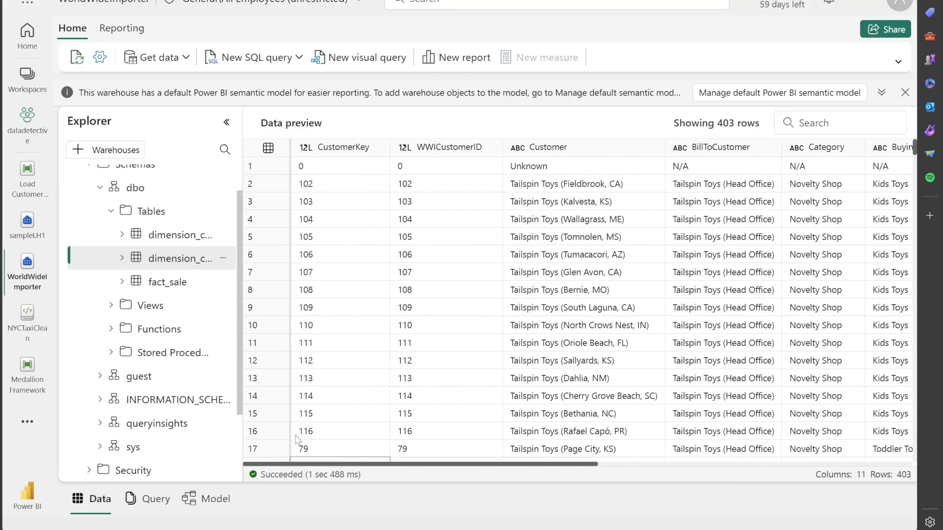
click(170, 235)
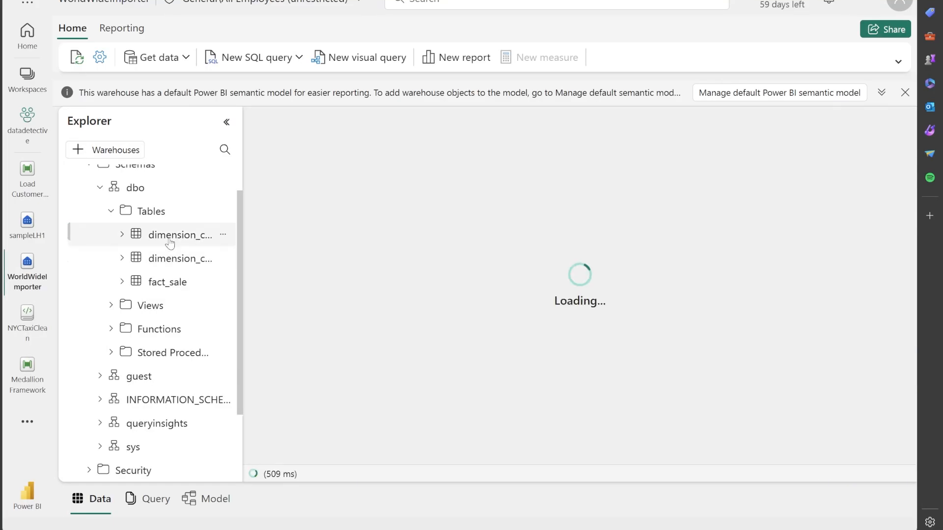
click(167, 285)
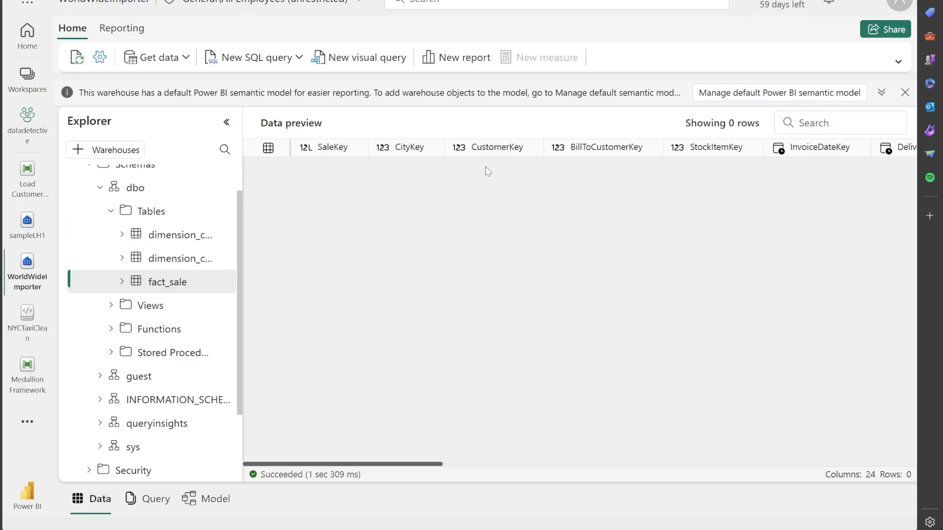
Step: Close the Create Tables query and paste the PARQUET COPY INTO statements for dimension_city and fact_sale into a new SQL query
click(151, 501)
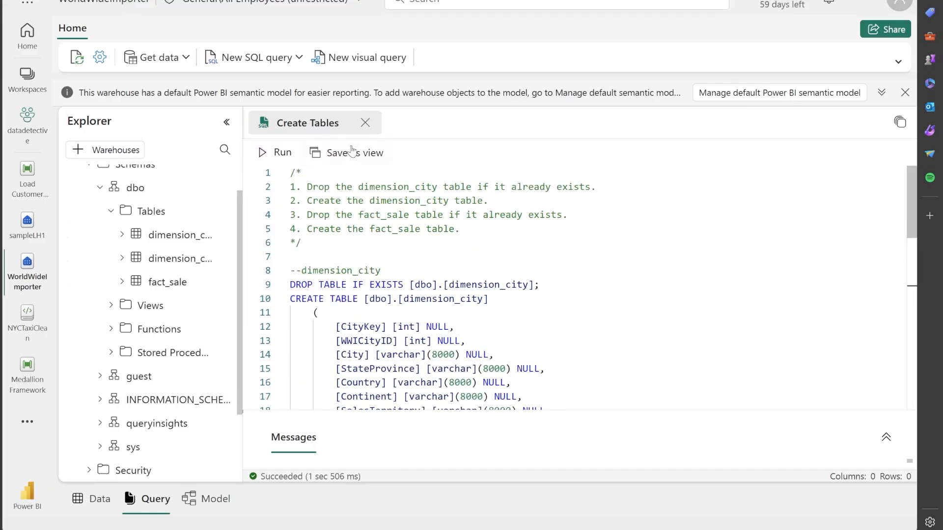
click(365, 123)
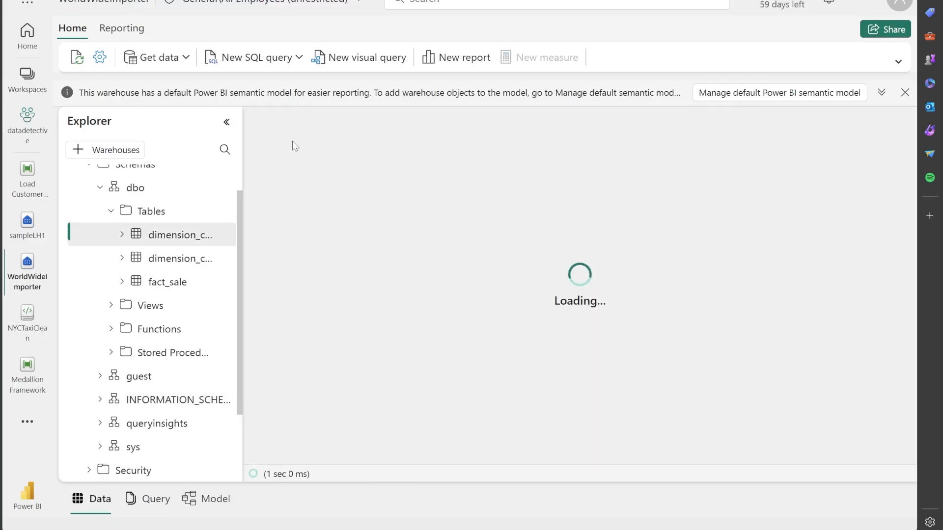
click(268, 62)
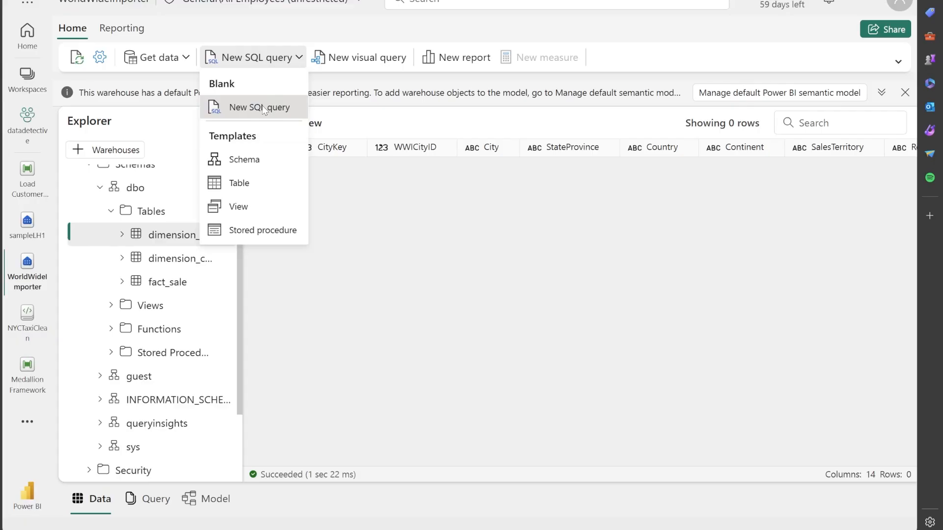
click(263, 97)
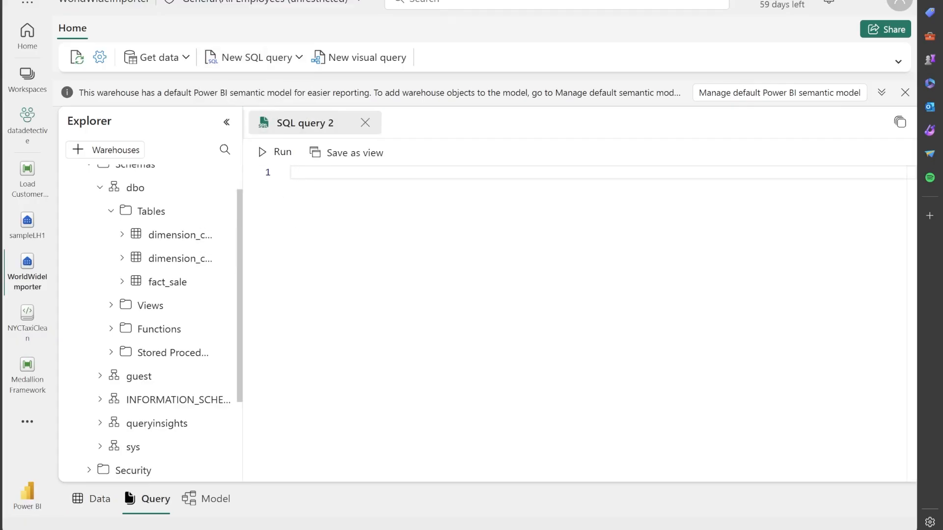
right_click(374, 173)
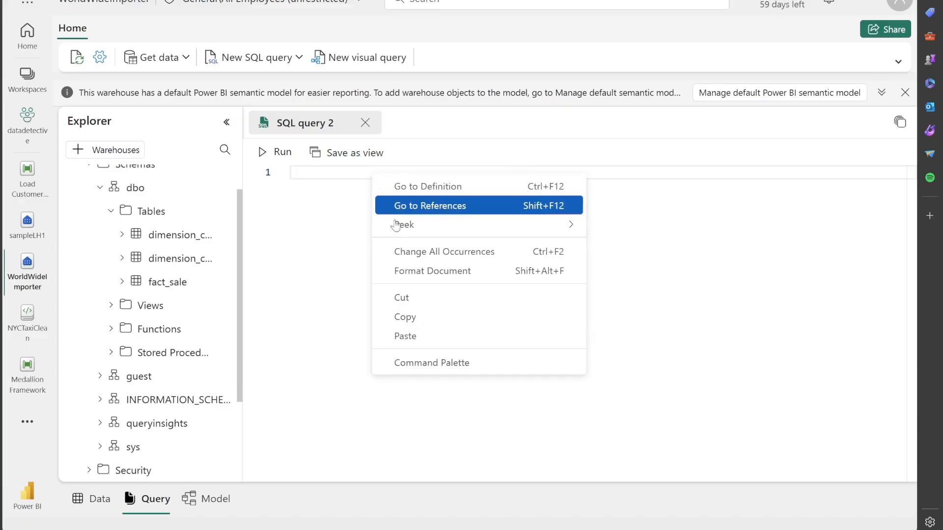
click(405, 336)
click(468, 219)
Step: Examine the source URLs in the COPY INTO statements, including the dimension_city.parquet and fact_sale.parquet file names
drag(392, 477, 458, 477)
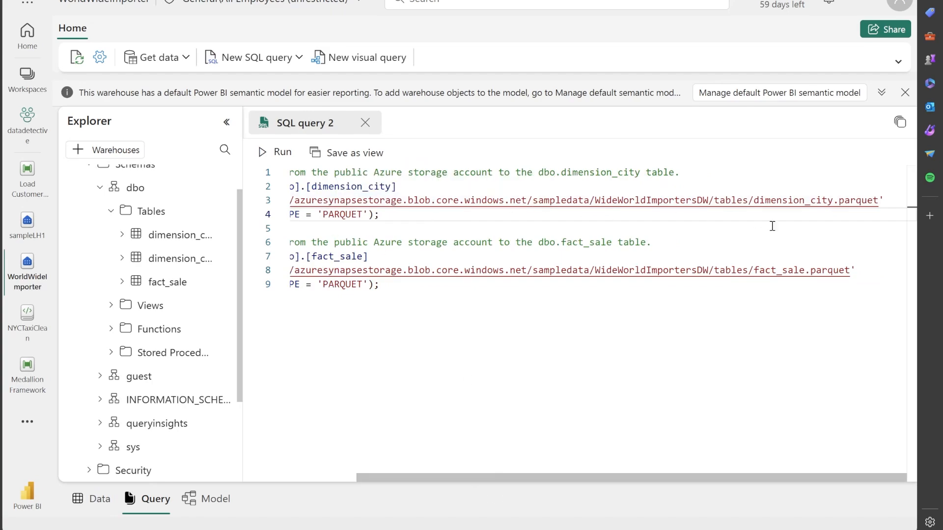
drag(756, 201, 827, 209)
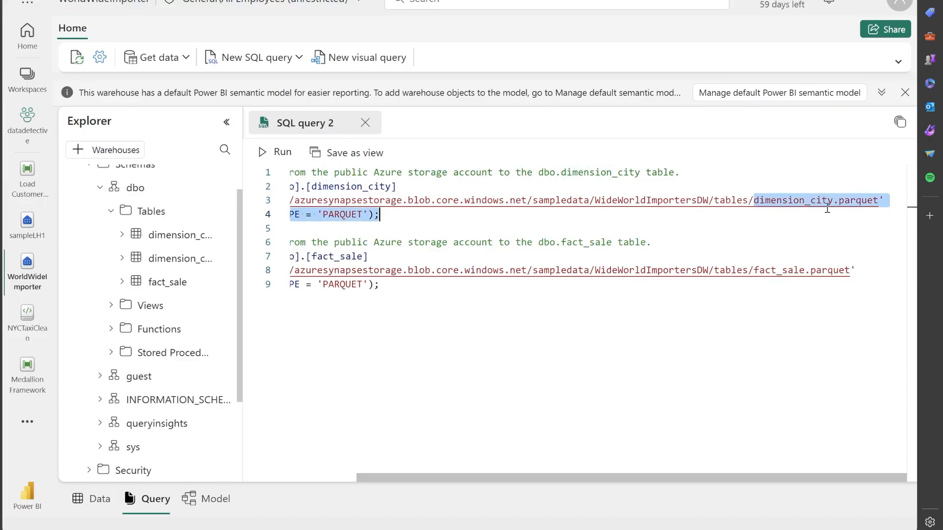
click(760, 201)
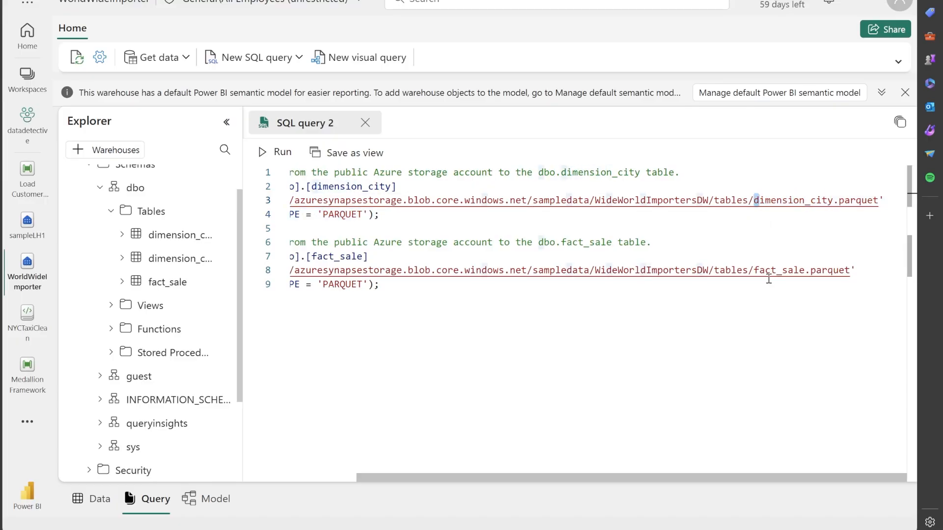
mouse_move(755, 273)
mouse_down()
mouse_move(839, 284)
mouse_move(755, 272)
mouse_up()
drag(626, 477, 417, 491)
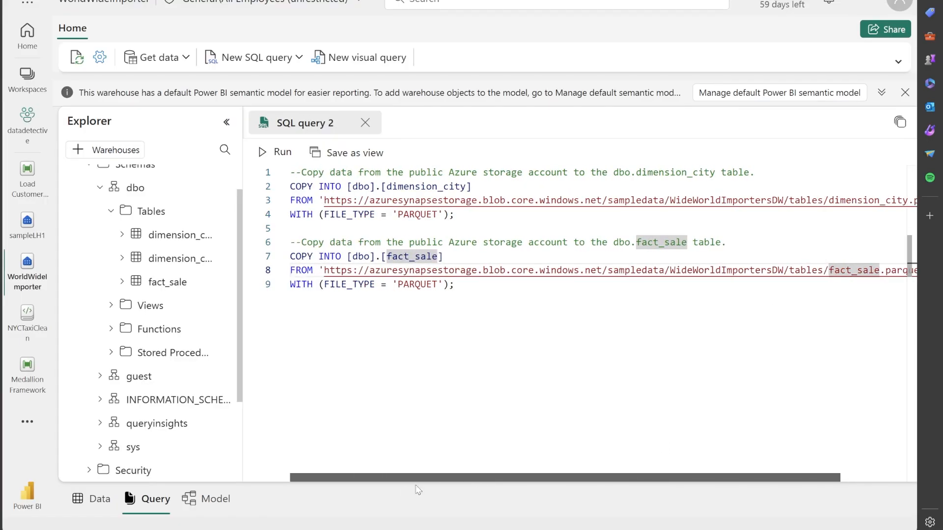
Step: Run the entire COPY INTO script to load dimension_city and fact_sale, and shrink the messages area
click(323, 256)
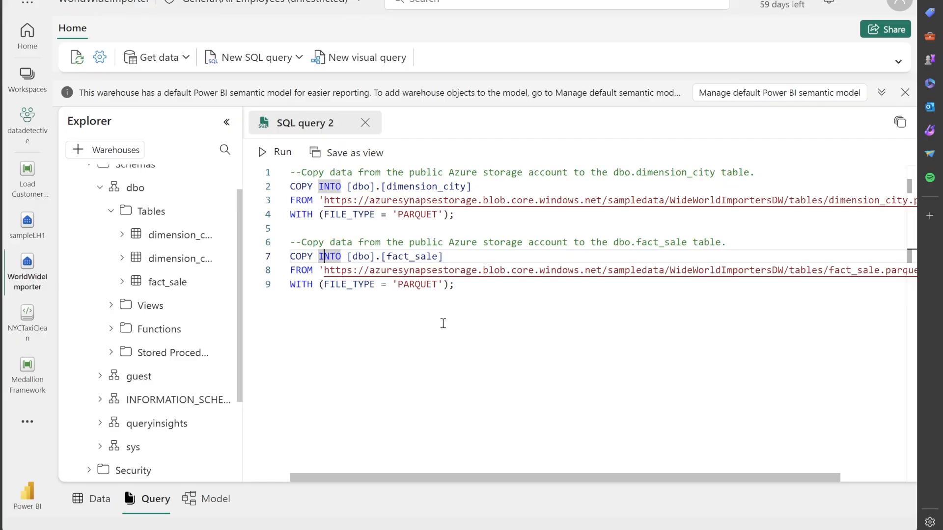
click(279, 152)
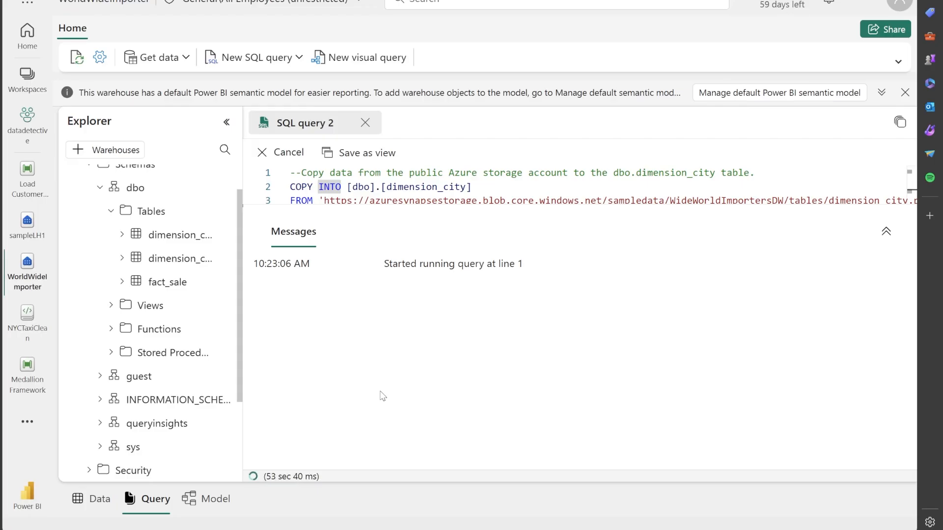
drag(406, 207, 385, 351)
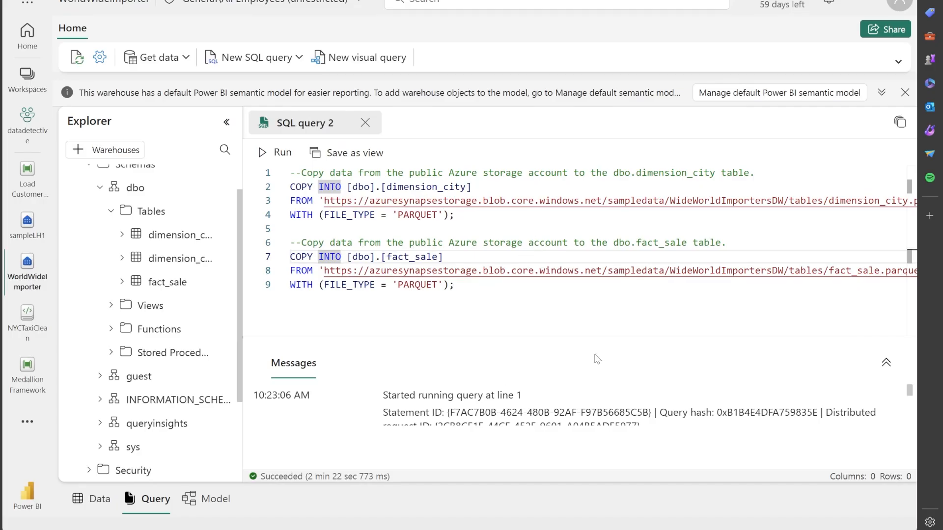
Step: Enlarge the messages area to check the affected records and execution time of the copy run, and restore the view of the script
drag(595, 338, 574, 188)
scroll(539, 319, down, 1)
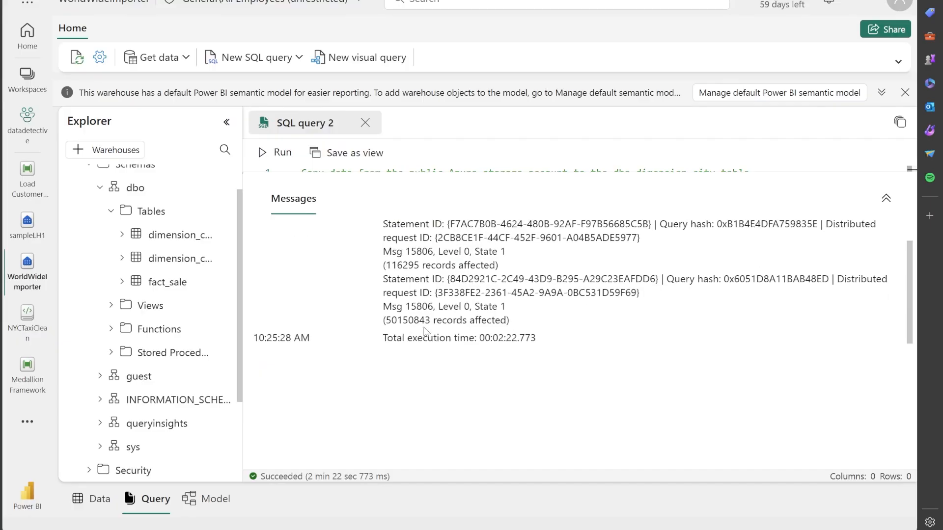
drag(421, 266, 386, 269)
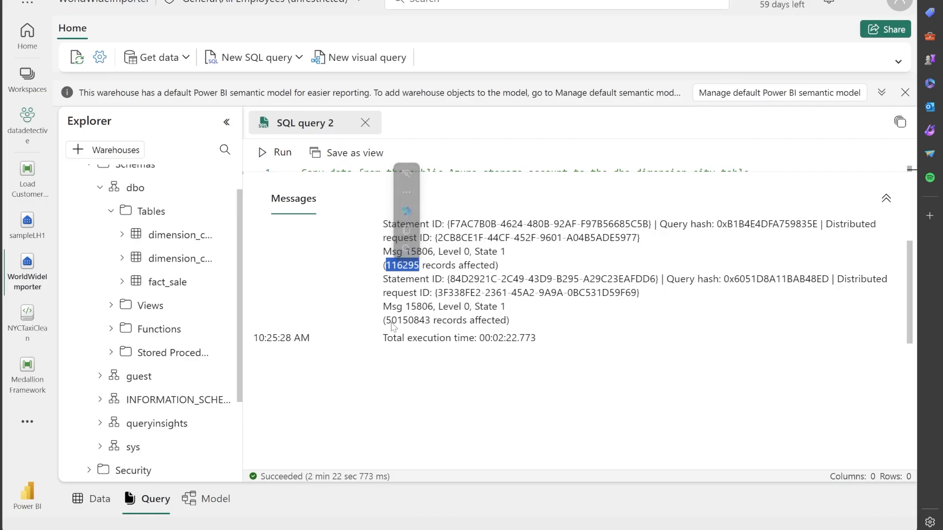
drag(431, 320, 385, 321)
click(519, 325)
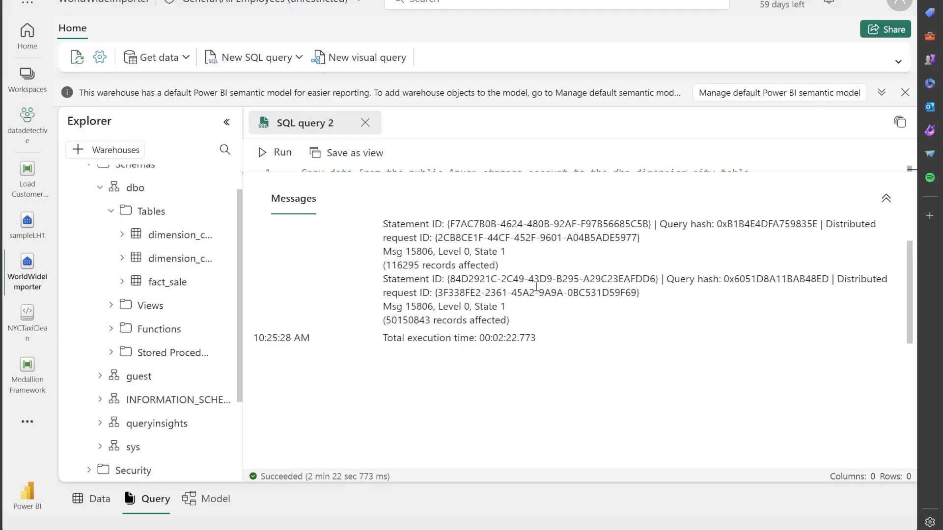
scroll(418, 297, up, 1)
scroll(418, 297, down, 1)
scroll(418, 297, up, 1)
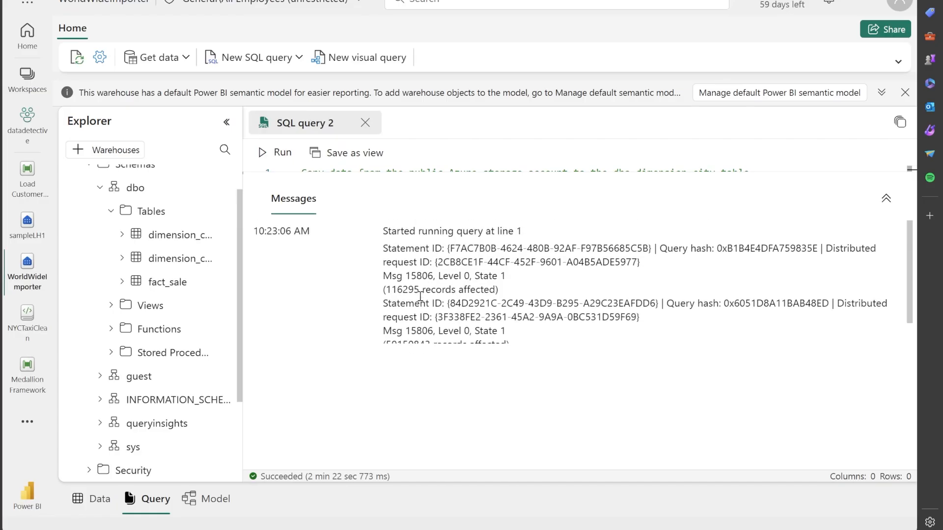
scroll(421, 296, down, 2)
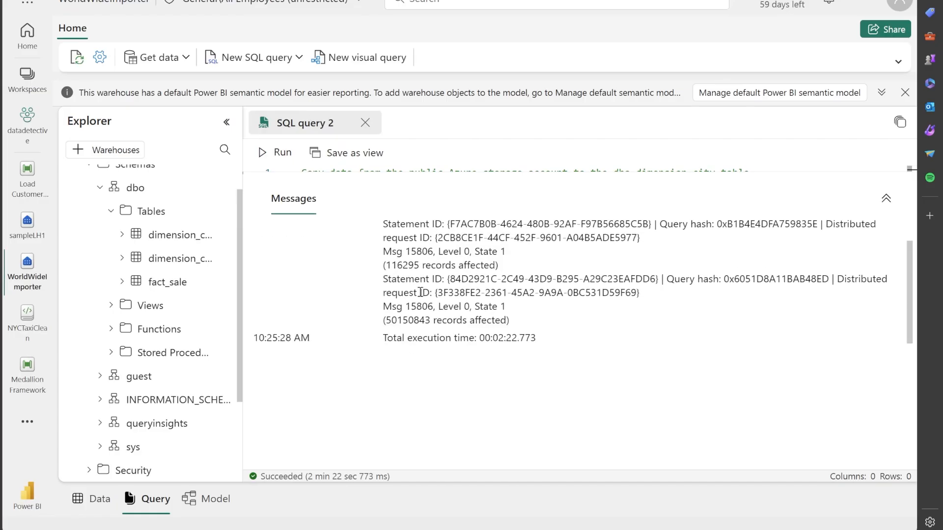
scroll(425, 301, up, 2)
scroll(419, 300, down, 2)
mouse_move(393, 477)
mouse_down()
mouse_move(263, 497)
mouse_move(404, 480)
mouse_up()
drag(497, 170, 473, 348)
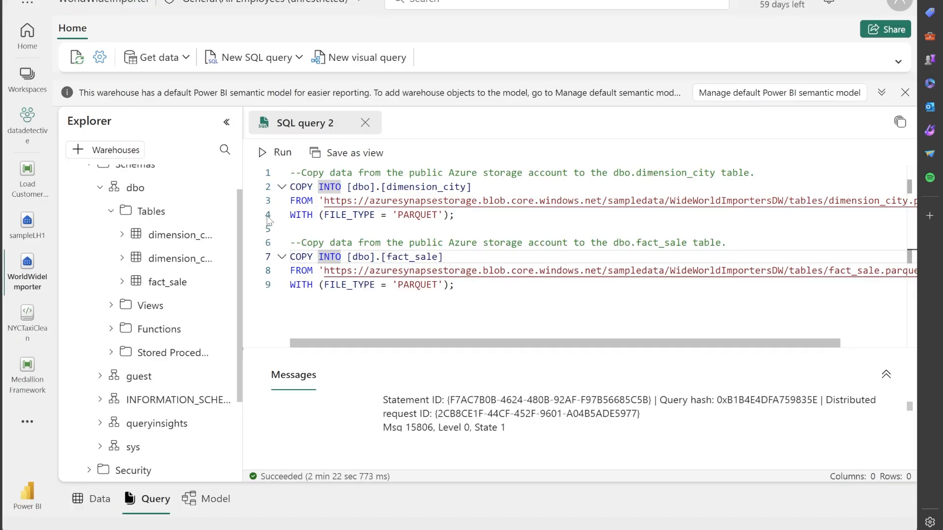
Step: Rename SQL query 2 as Copy Data and check it among the saved queries
right_click(314, 128)
click(341, 139)
drag(428, 270, 352, 273)
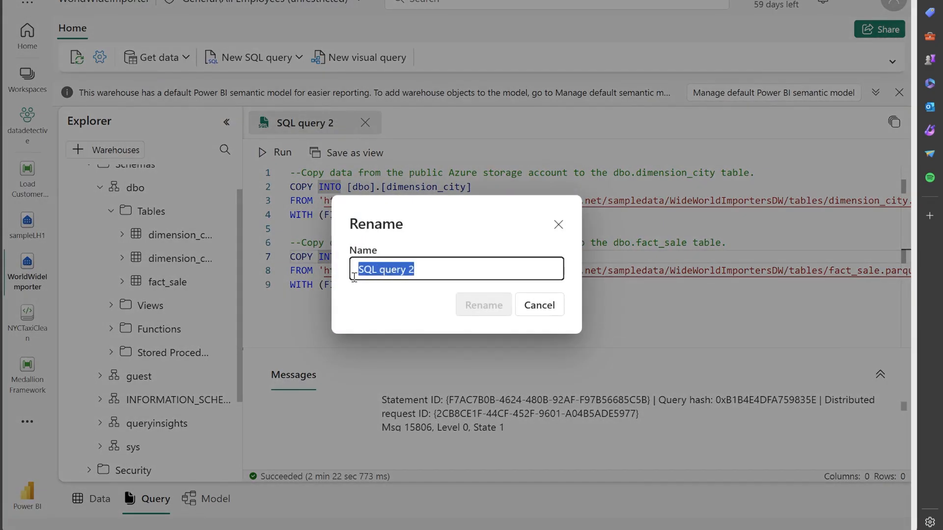
key(BackSpace)
text(Copy Data)
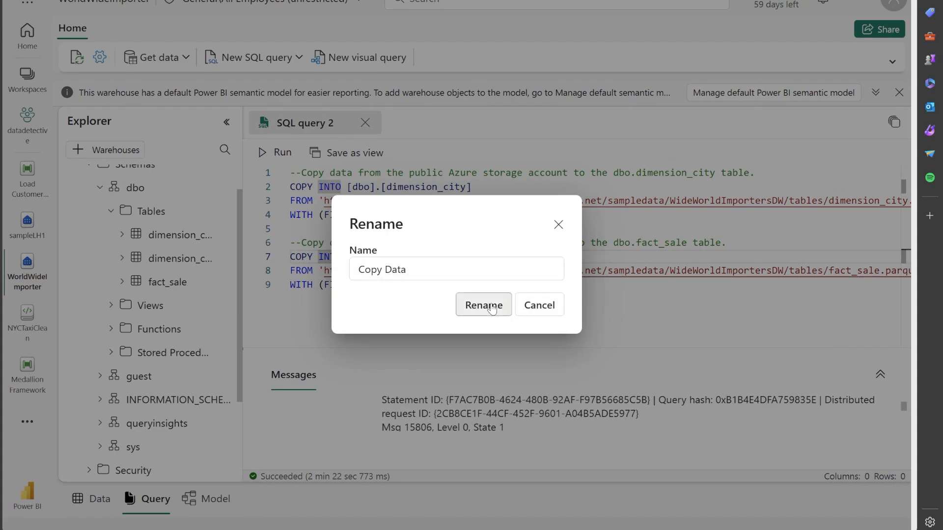
click(483, 305)
scroll(123, 422, down, 3)
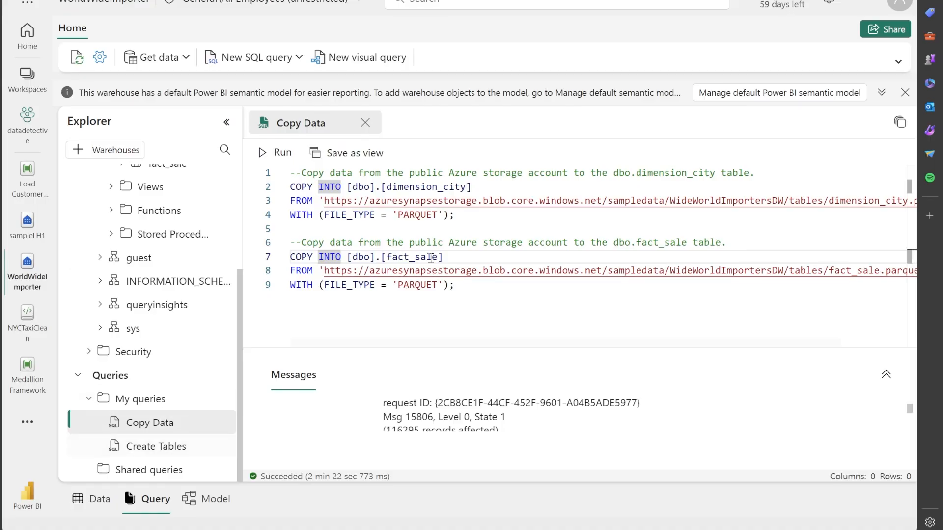
Step: Create a new SQL query and paste CREATE TABLE AS CLONE OF statements cloning dimension_city as dimension_city1 and fact_sale as fact_sale1
click(257, 73)
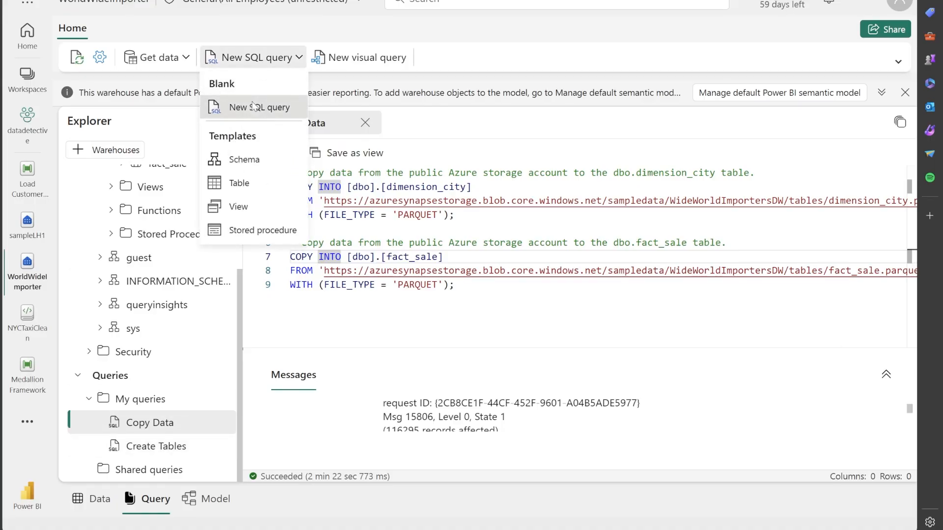
click(253, 105)
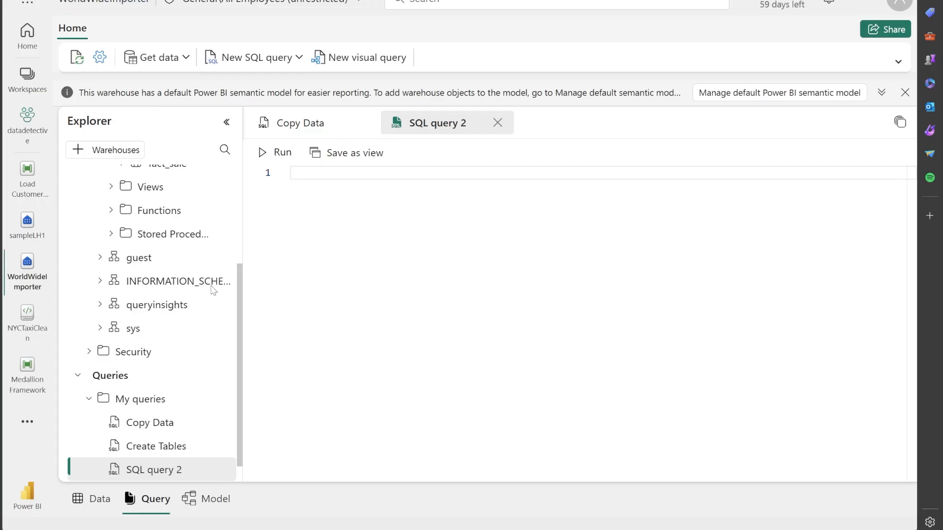
right_click(305, 173)
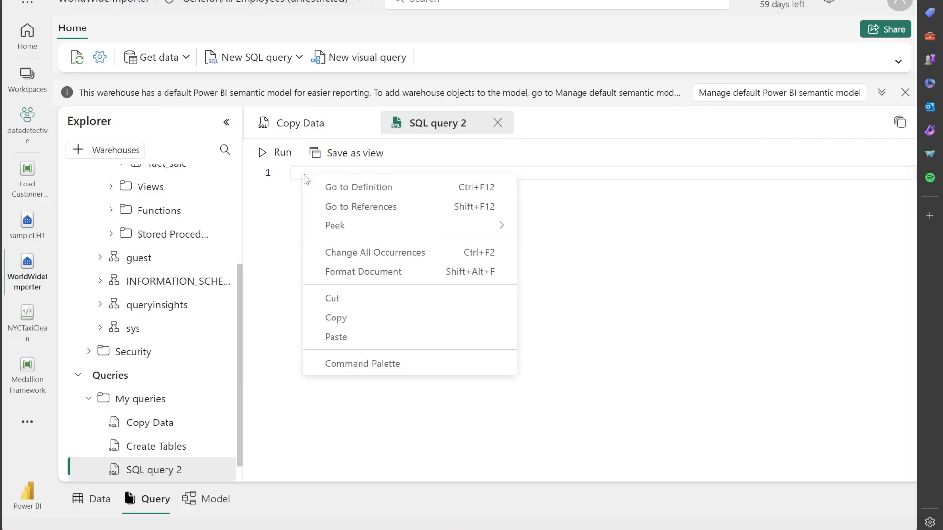
click(338, 334)
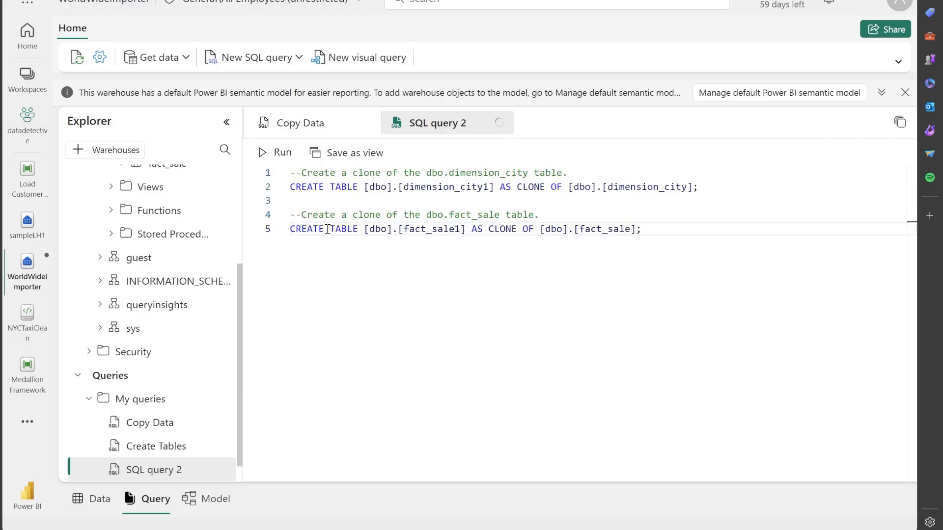
Step: Review the AS CLONE OF clause and run the script cloning dimension_city as dimension_city1 and fact_sale as fact_sale1
drag(499, 188, 563, 188)
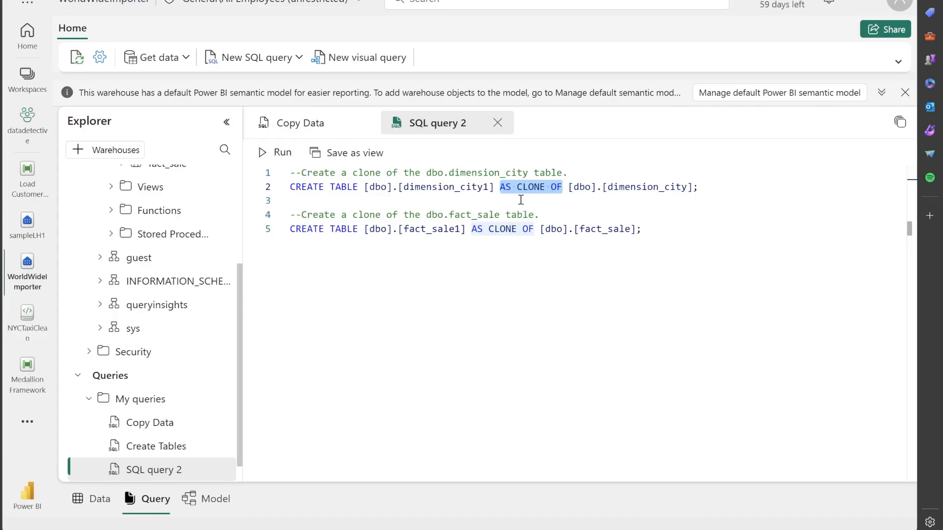
click(688, 234)
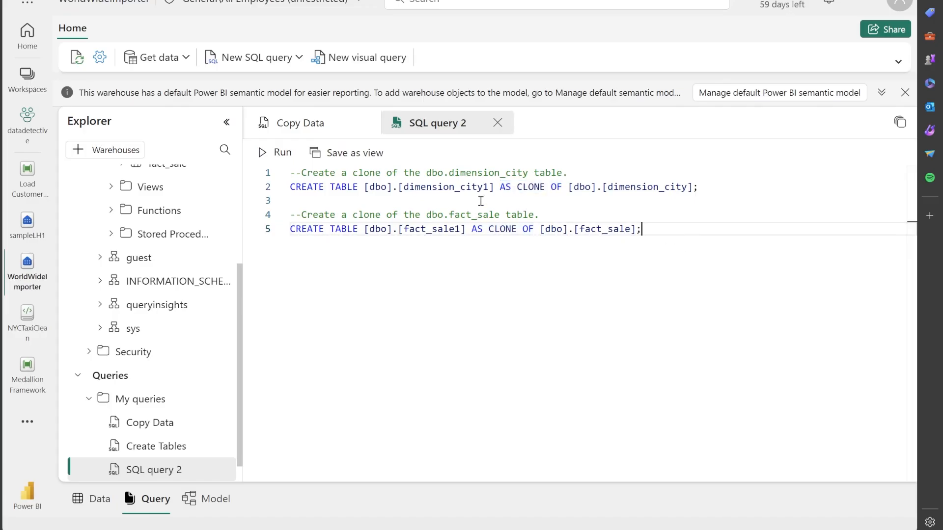
click(276, 152)
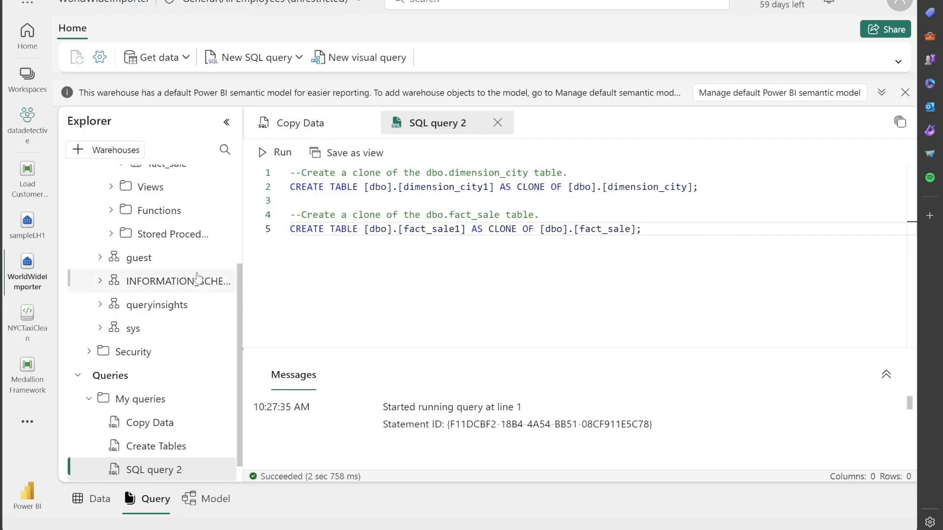
Step: Refresh the warehouse, widen the explorer to read full table names, and preview the data in dimension_city1, dimension_city and fact_sale1
scroll(178, 277, up, 3)
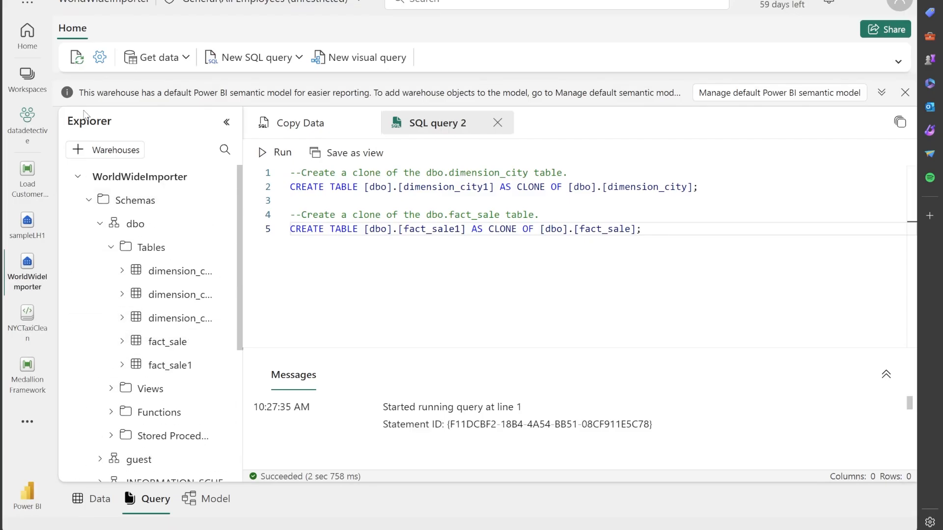
click(75, 60)
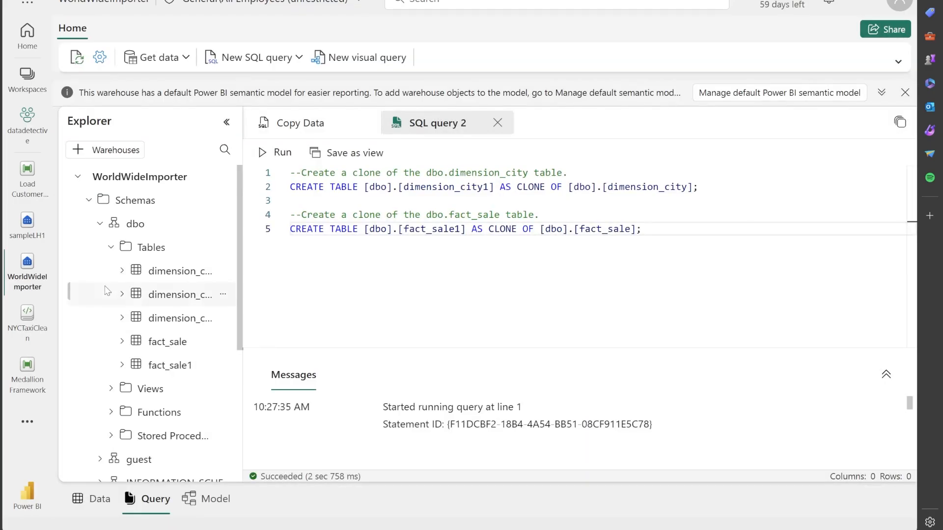
drag(241, 200, 310, 195)
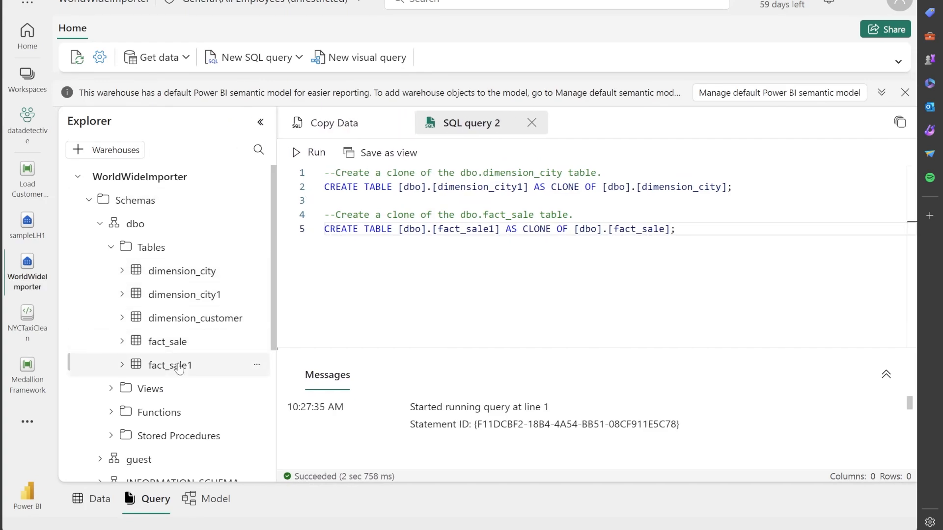
click(181, 299)
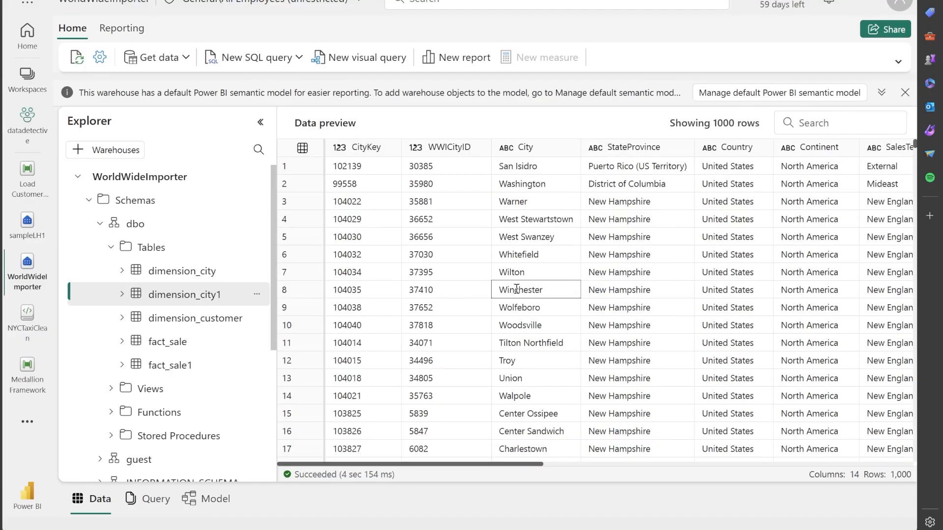
click(189, 278)
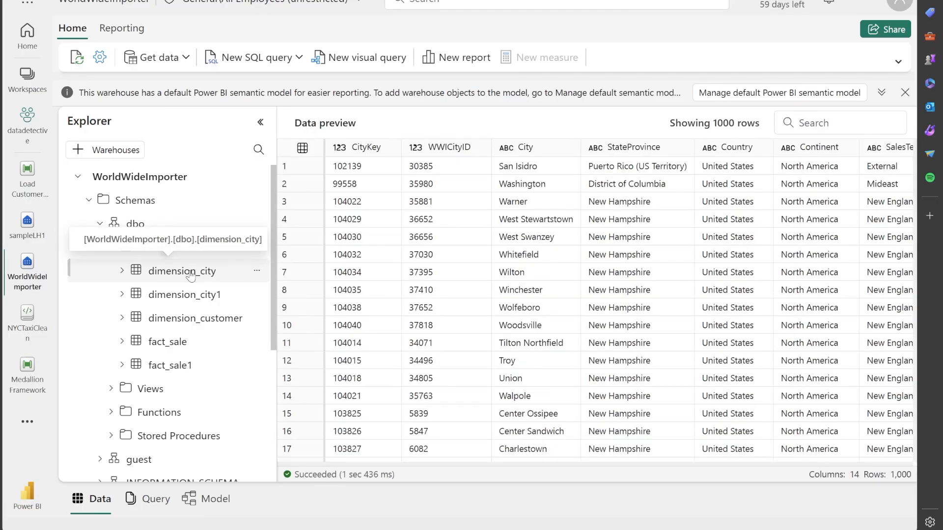
click(179, 368)
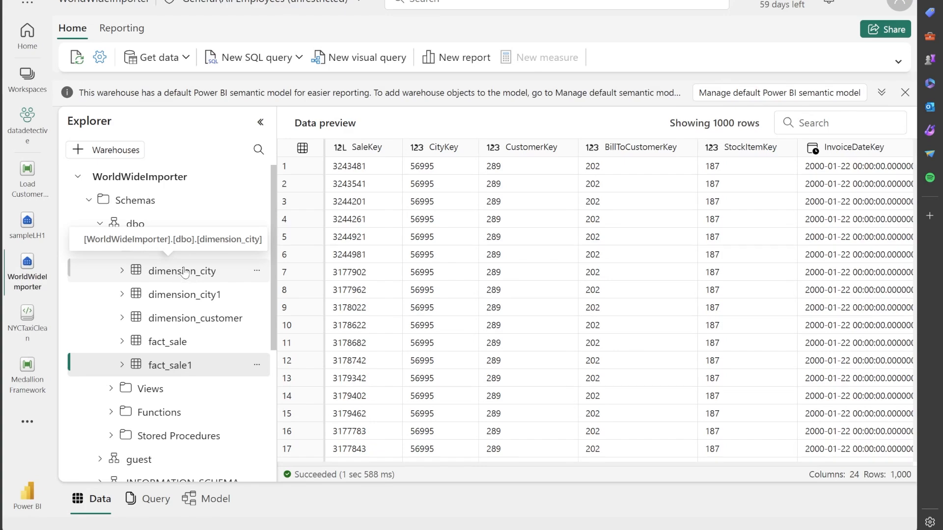
Step: Return to the clone script and rename SQL query 2 as Clone Table
click(150, 498)
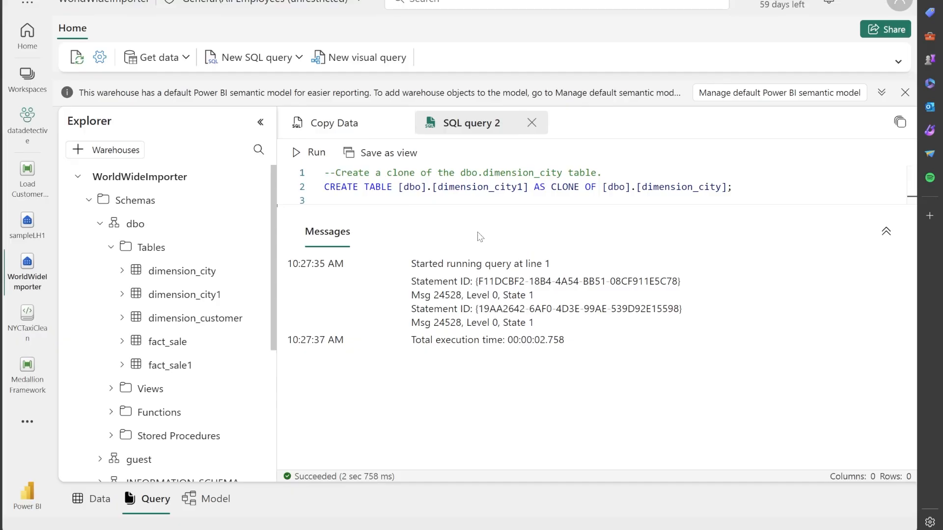
click(531, 120)
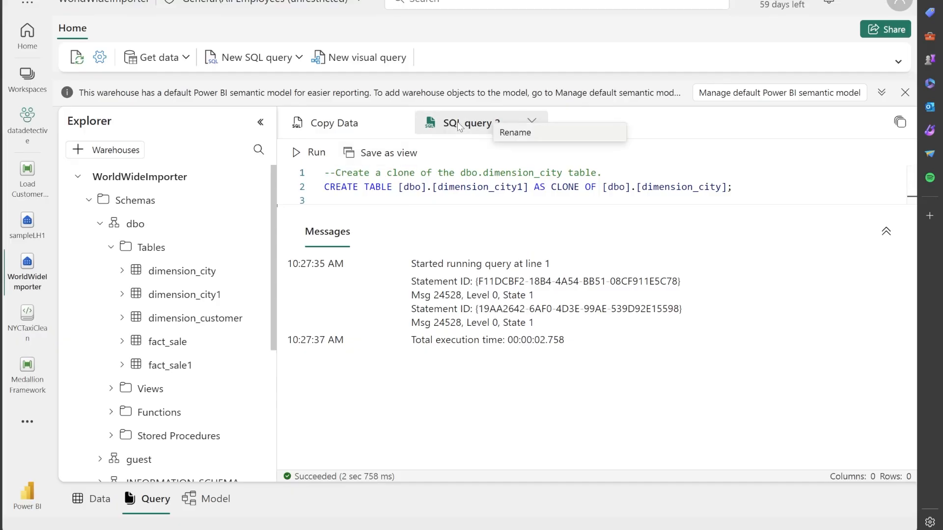
click(515, 132)
drag(429, 270, 350, 275)
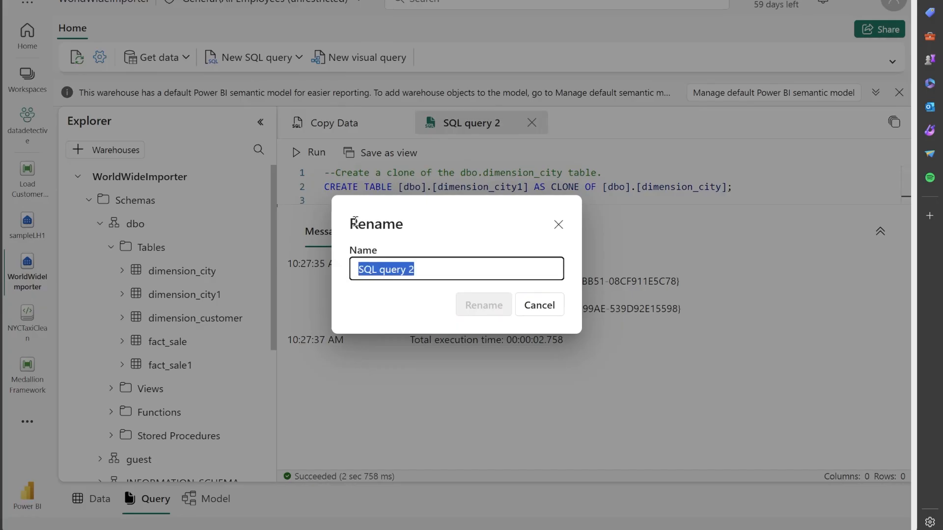
text(Clone Table)
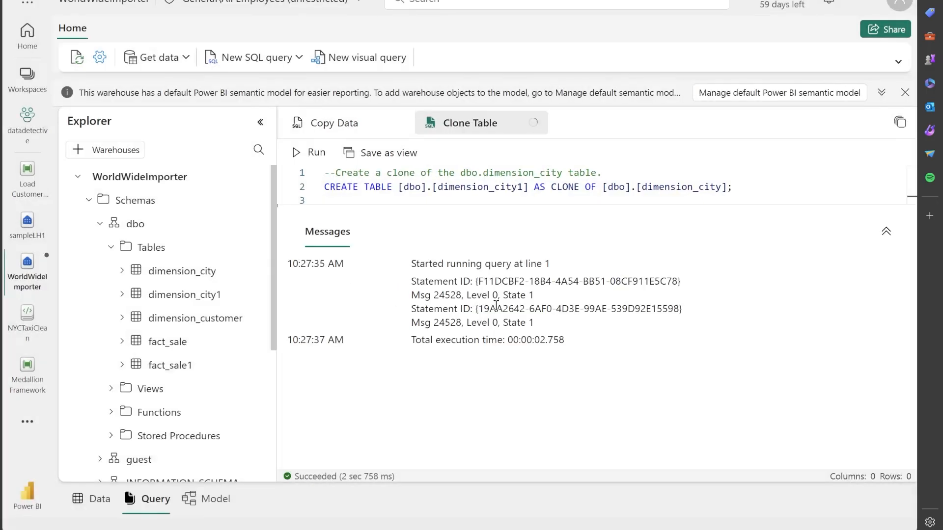
click(492, 309)
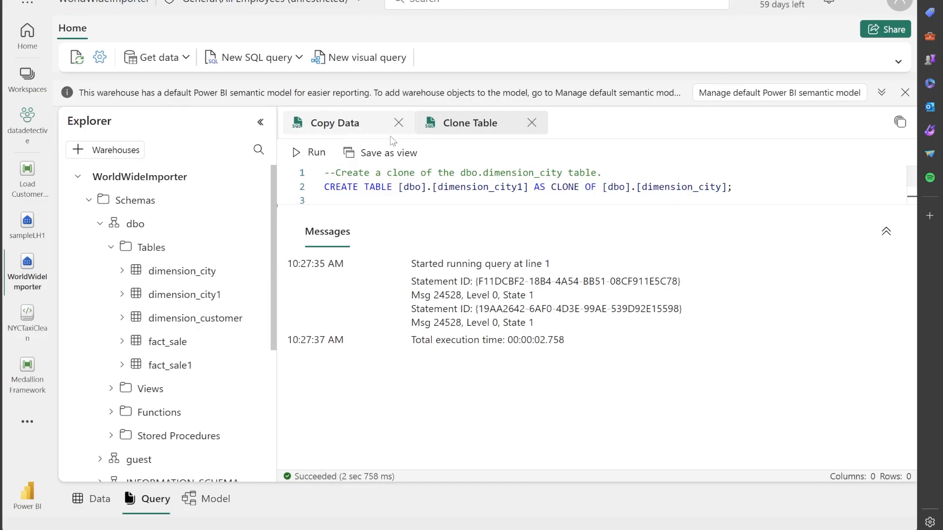
Step: Close the Clone Table and Copy Data queries and open a new blank SQL query
click(531, 123)
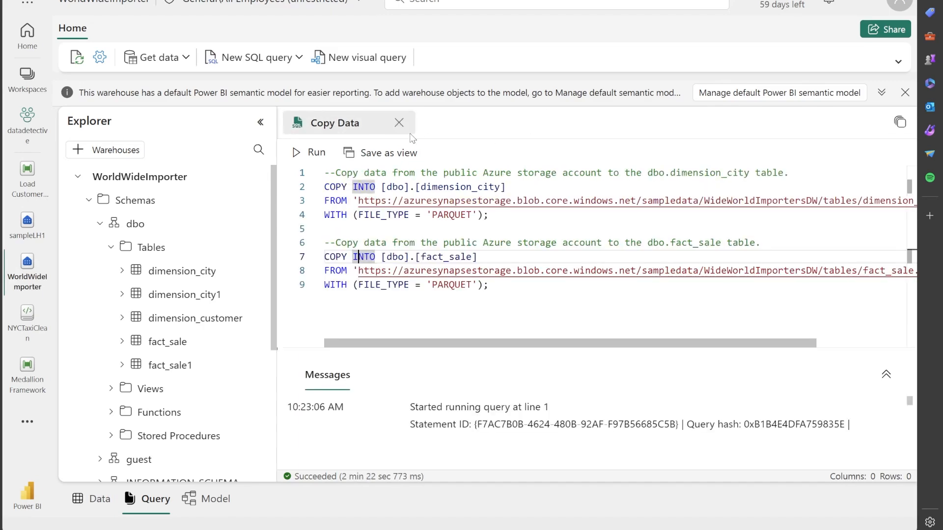
click(402, 124)
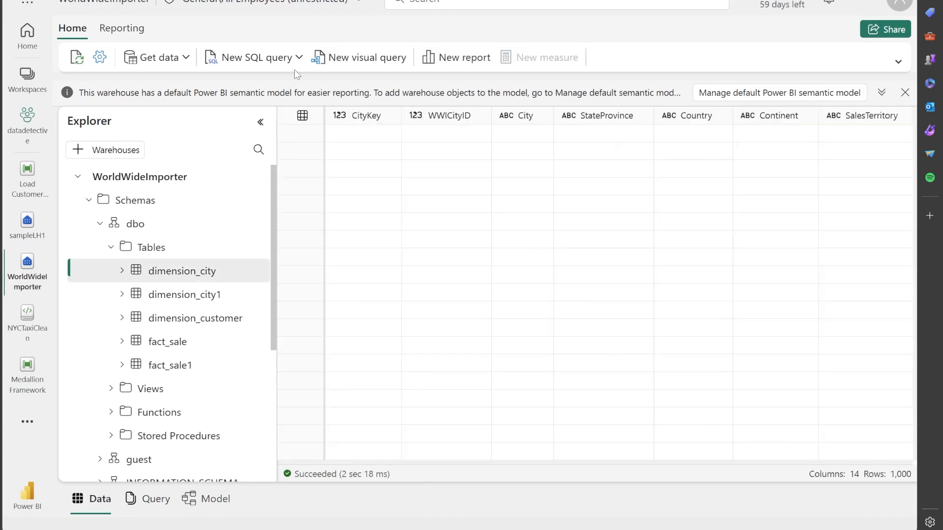
click(298, 58)
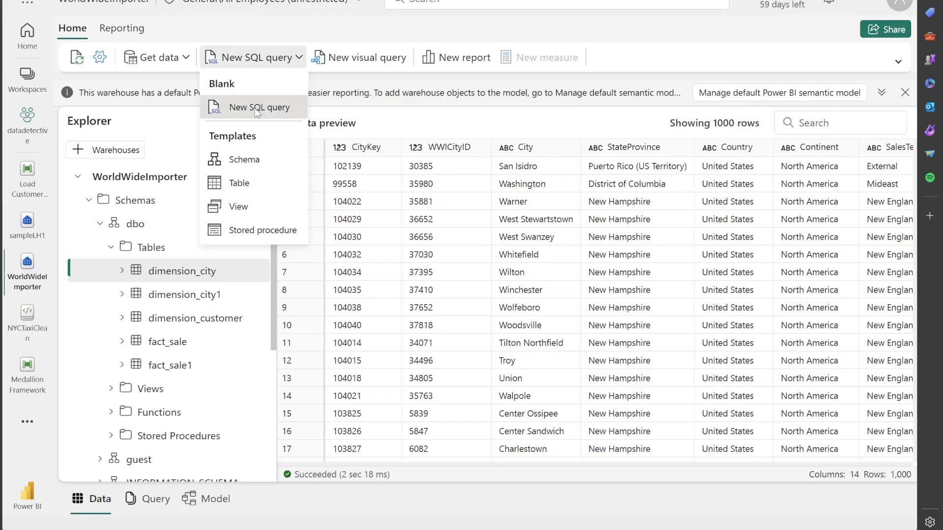
click(241, 102)
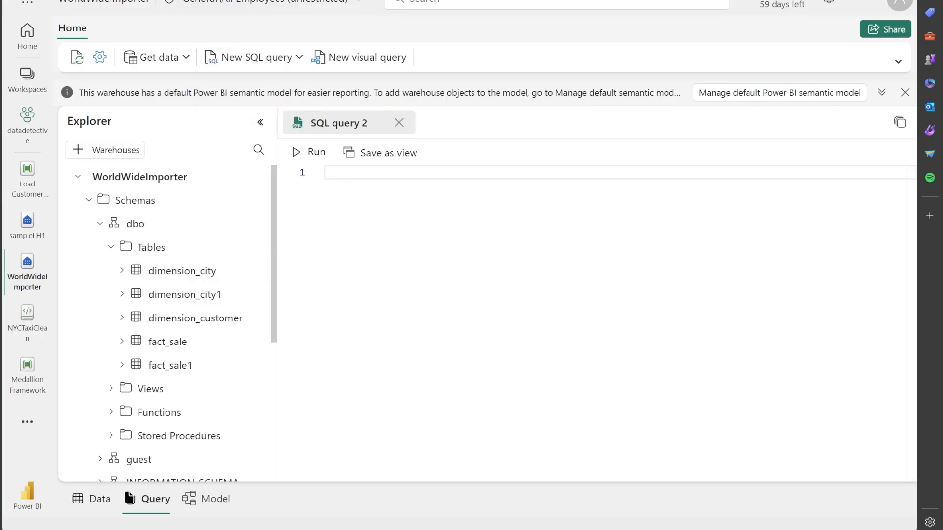
Step: Paste CREATE SCHEMA dbo1; into the query, run it and check the schema list for dbo1
right_click(355, 175)
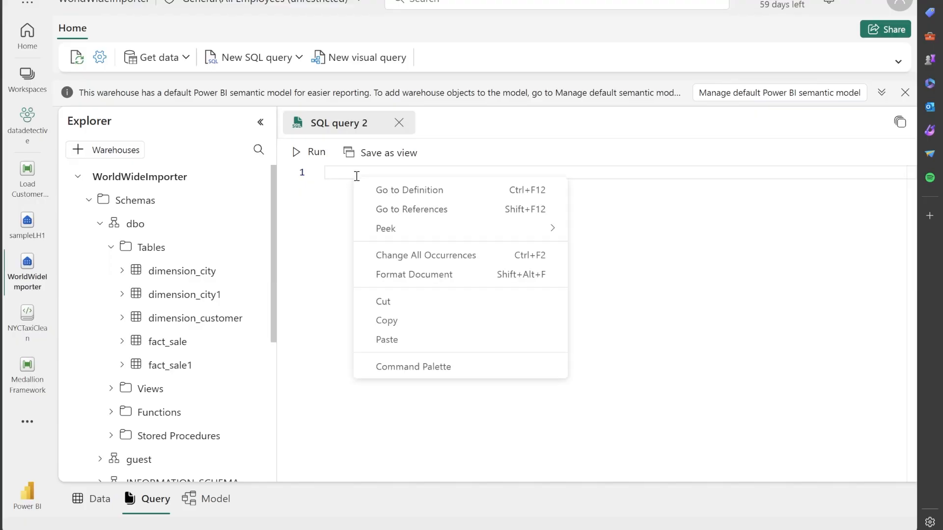
click(385, 339)
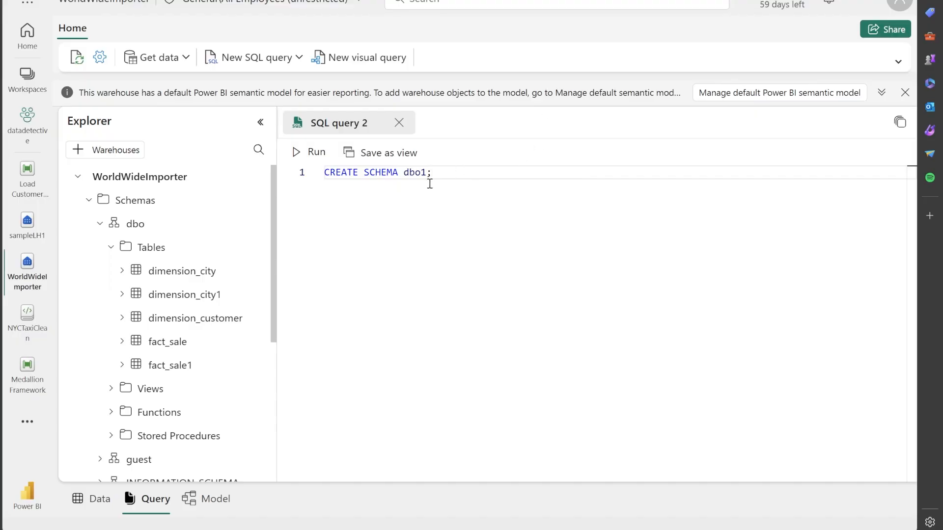
click(306, 161)
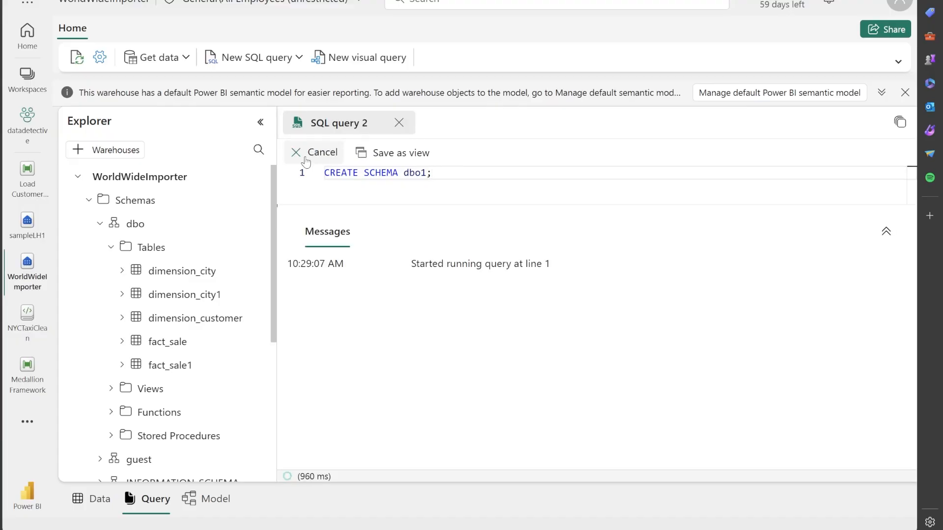
scroll(158, 390, down, 1)
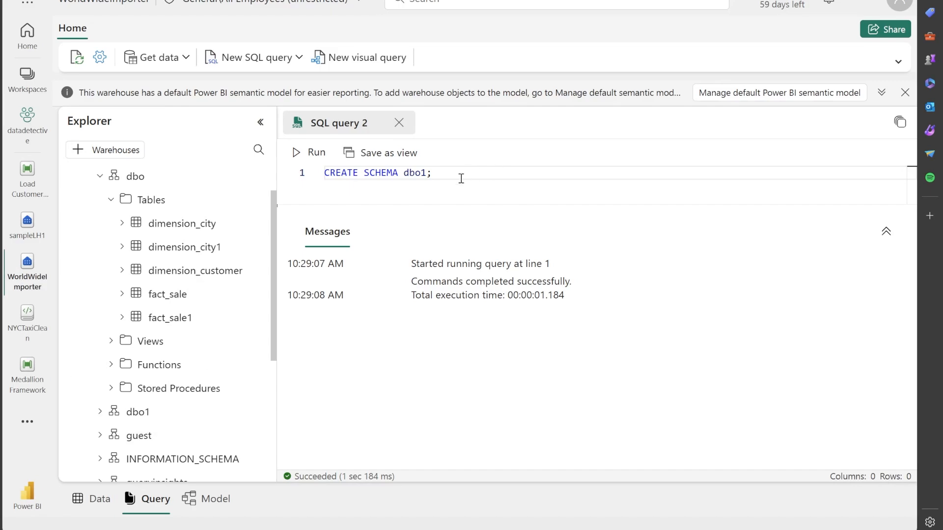
Step: Rename the schema script SQL query 2 as Create Schema
right_click(363, 124)
click(380, 133)
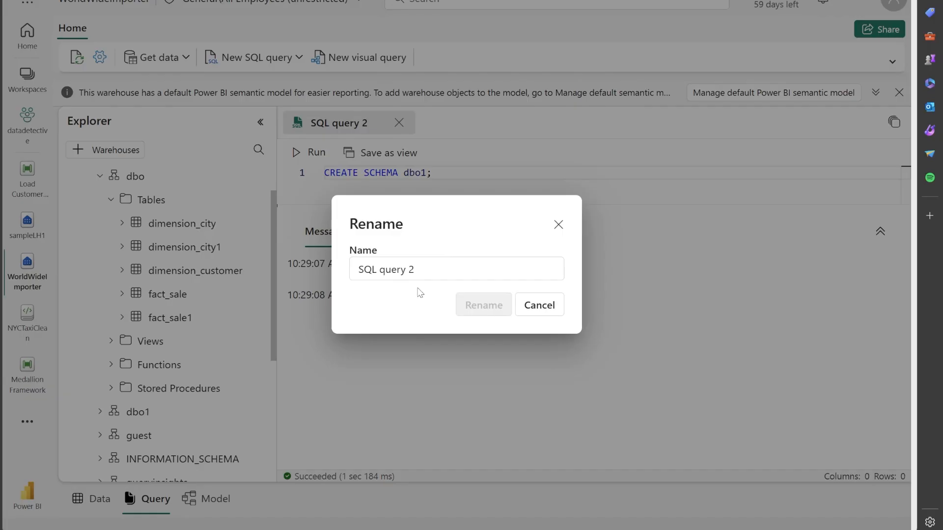
drag(419, 273, 352, 271)
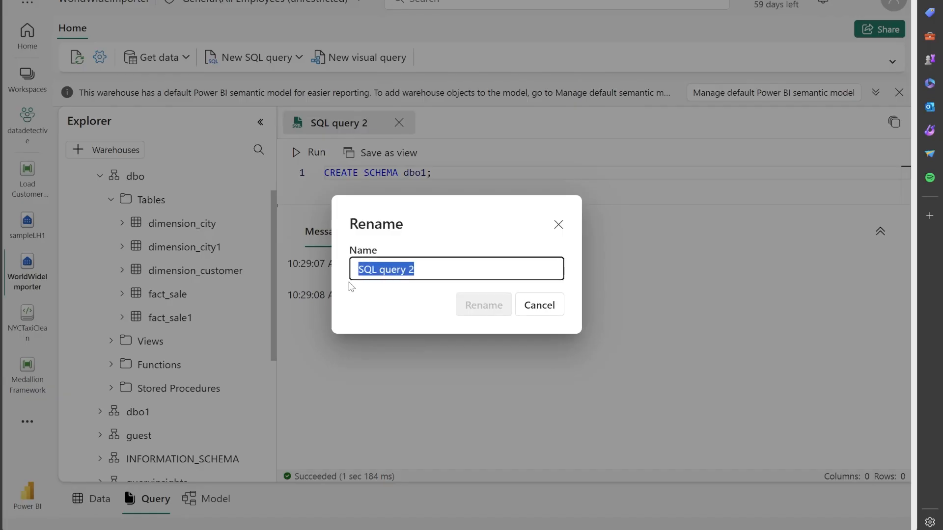
text(Create Schema)
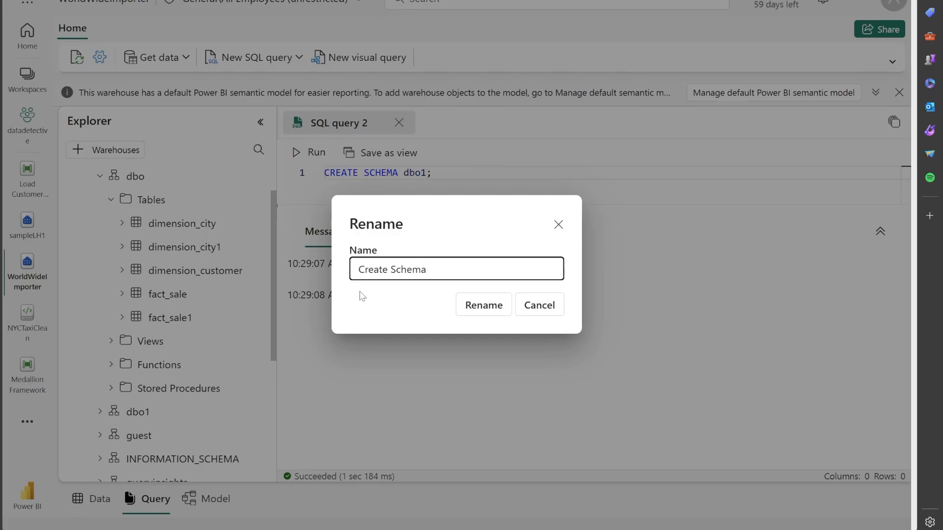
click(483, 306)
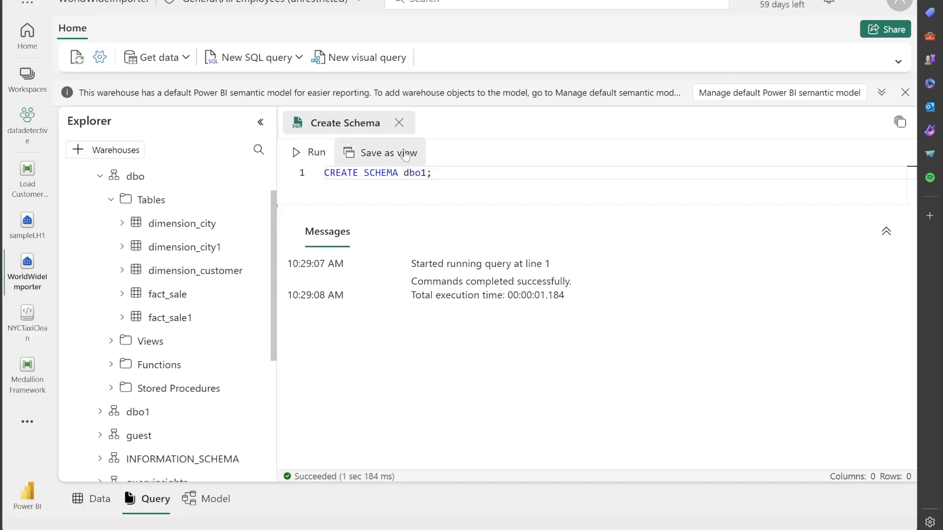
Step: Close the Create Schema query and open a new blank SQL query
click(398, 122)
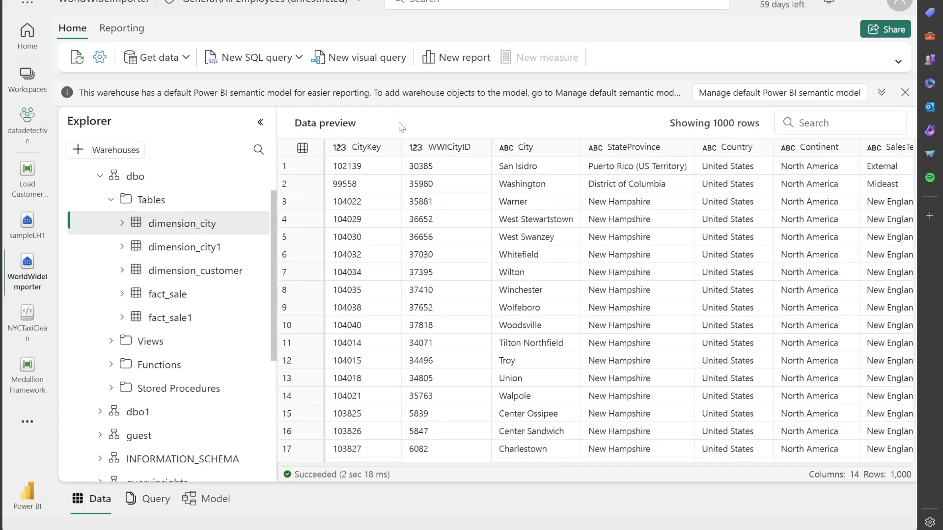
click(275, 58)
click(271, 107)
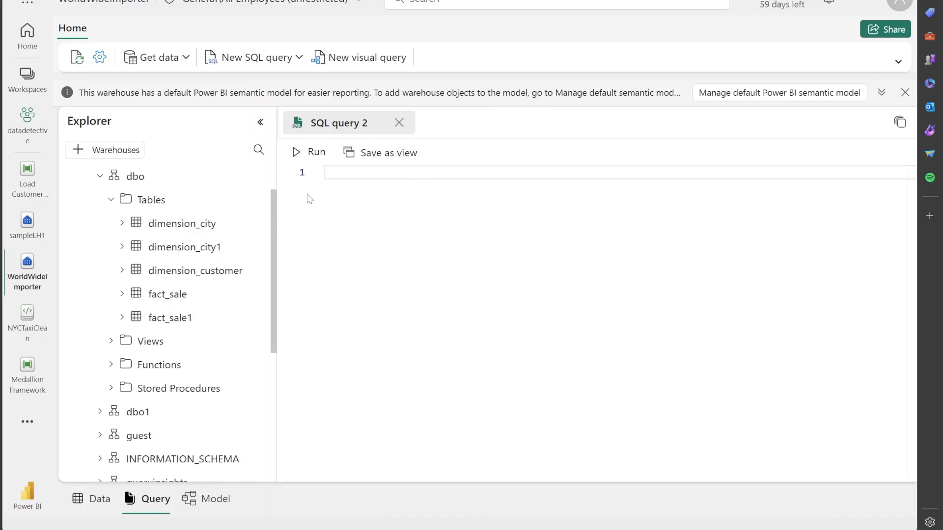
right_click(337, 172)
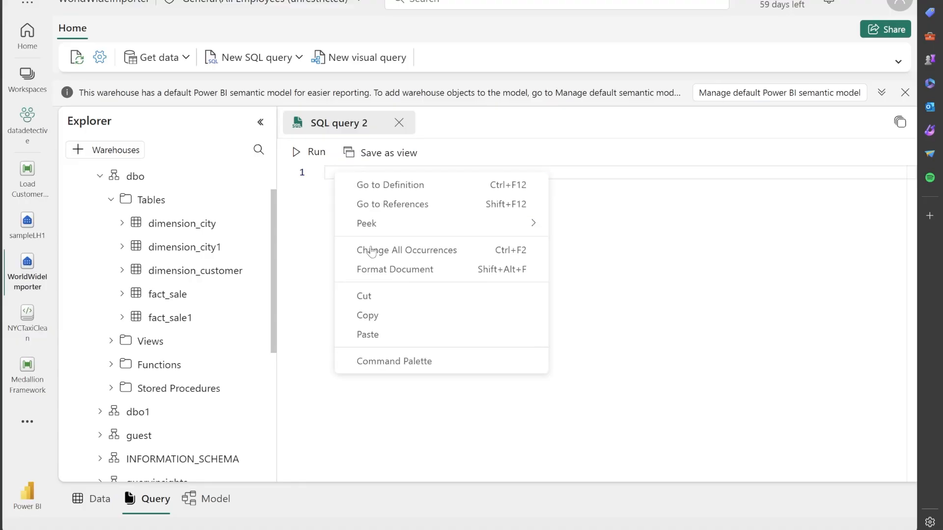
click(377, 315)
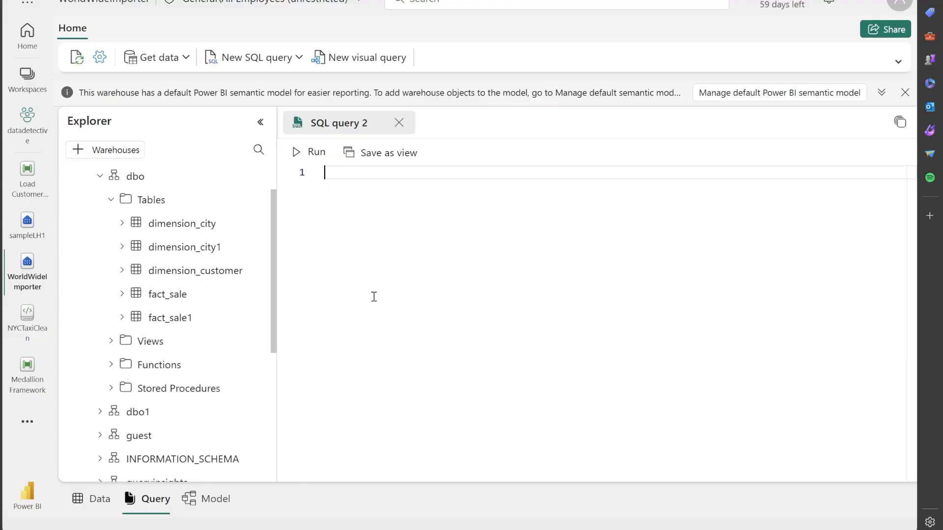
right_click(347, 181)
click(382, 340)
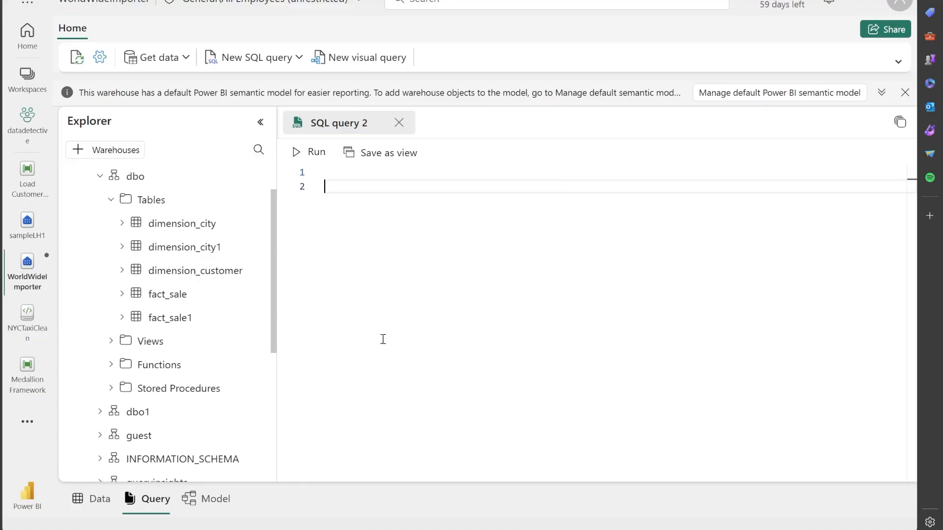
key(BackSpace)
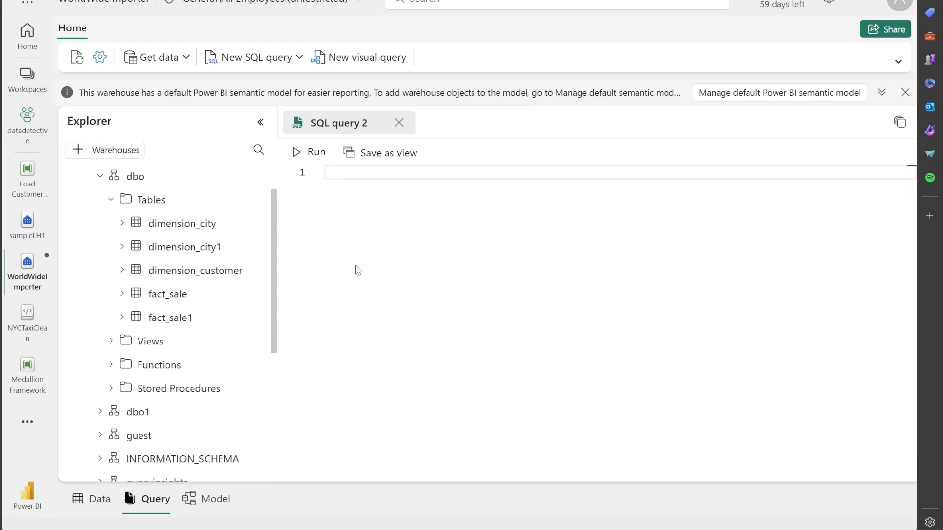
Step: Paste statements cloning dbo.dimension_city and dbo.fact_sale into schema dbo1 as dimension_city1 and fact_sale1, and review their target and source schemas
right_click(341, 173)
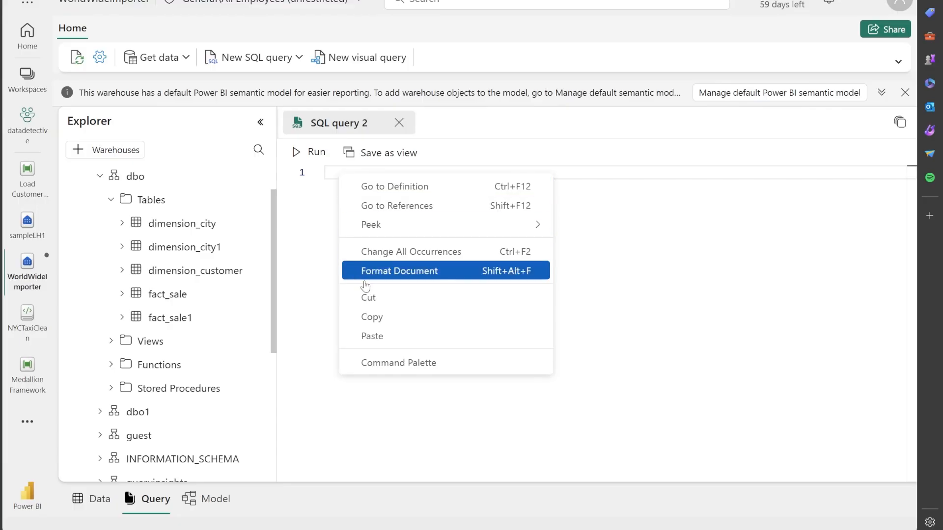
click(373, 336)
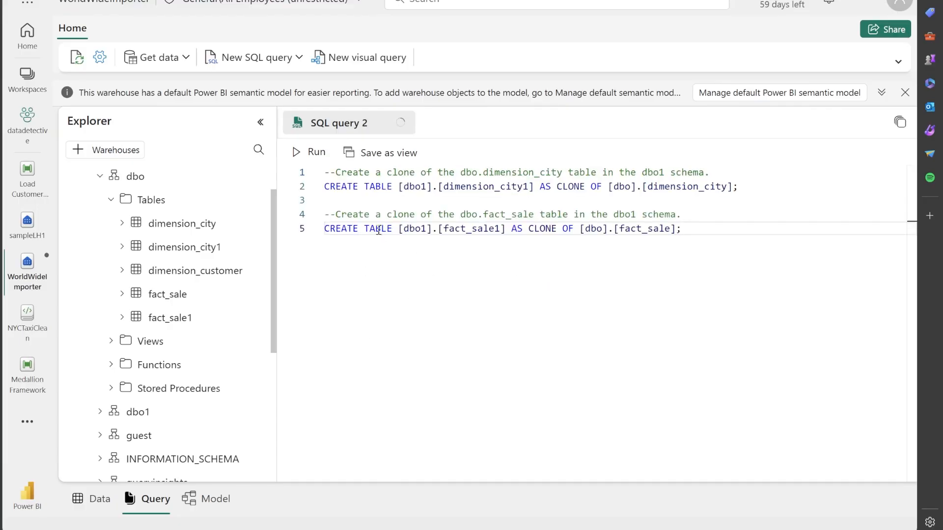
double_click(410, 187)
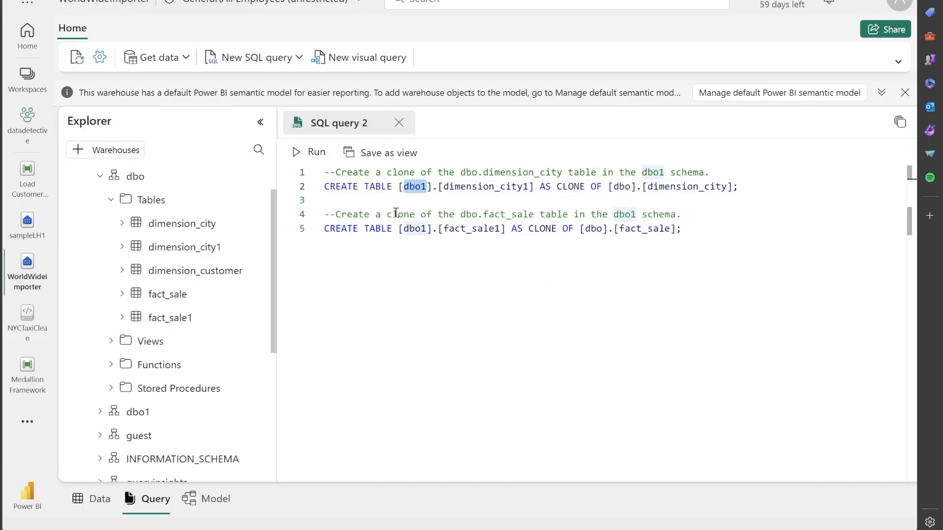
double_click(416, 229)
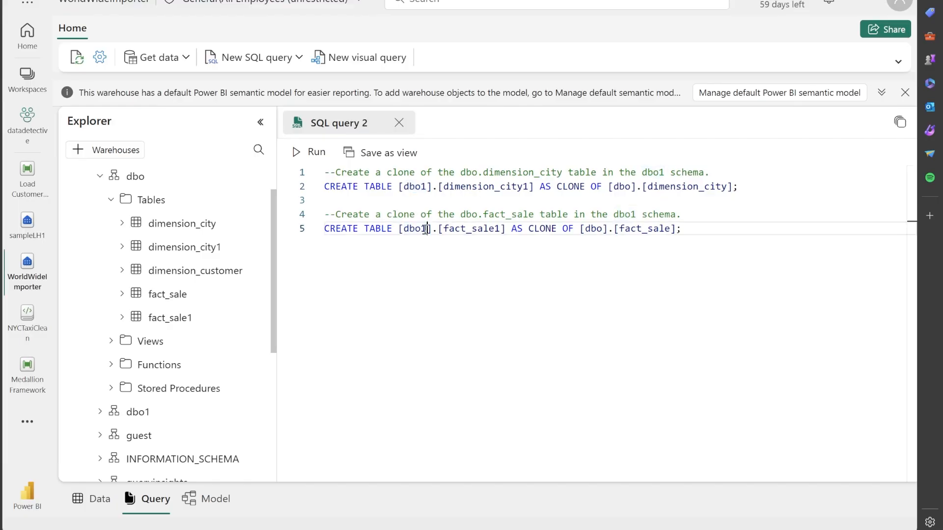
mouse_move(602, 228)
mouse_down()
mouse_move(582, 231)
mouse_move(592, 229)
mouse_up()
double_click(591, 228)
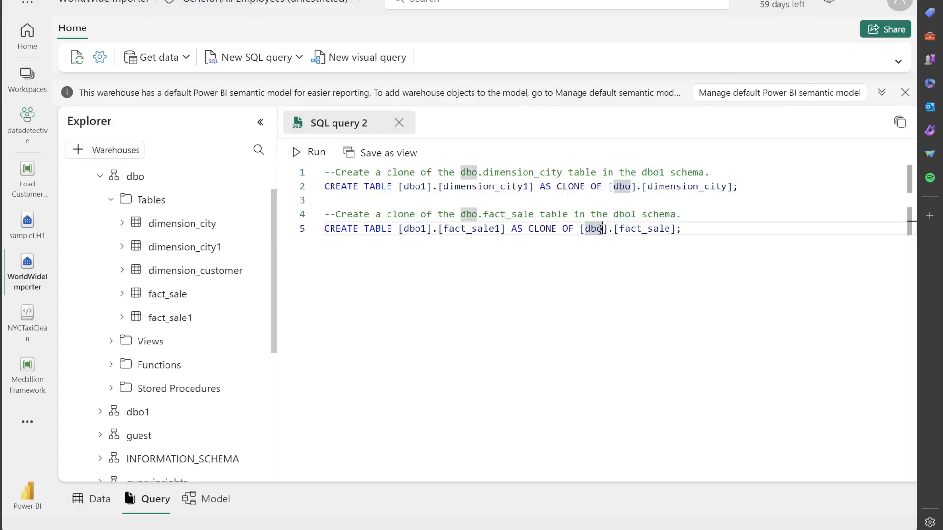
Step: Run the cross-schema clone script and expand the dbo1 schema's tables to check the cloned tables
click(317, 152)
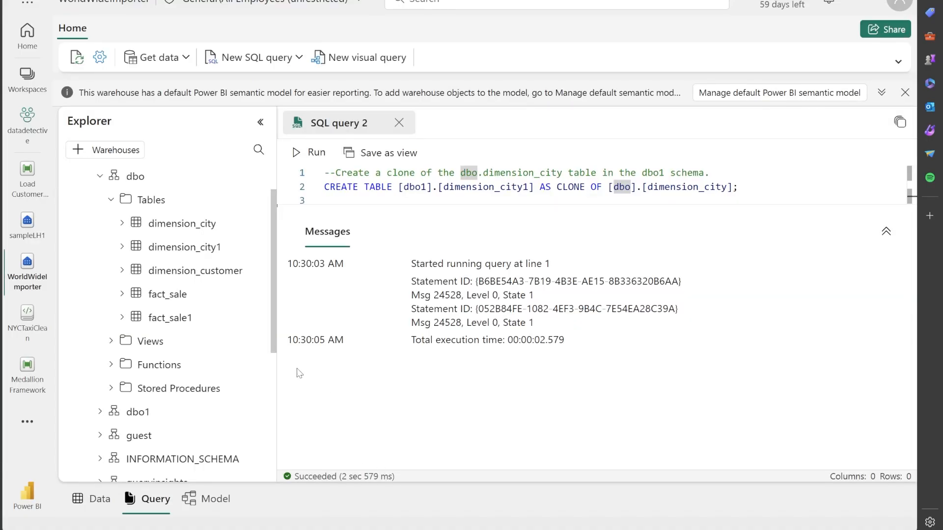
scroll(172, 373, down, 2)
click(98, 365)
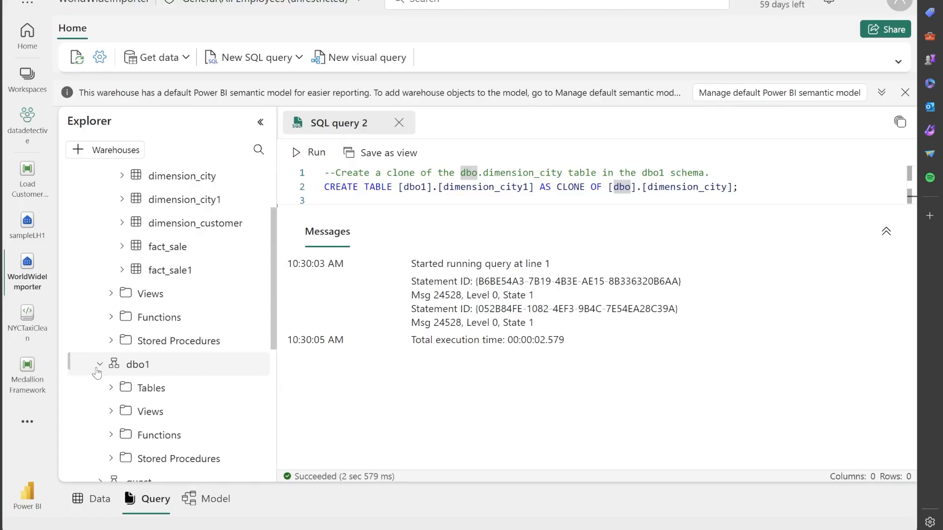
click(111, 388)
scroll(112, 398, down, 1)
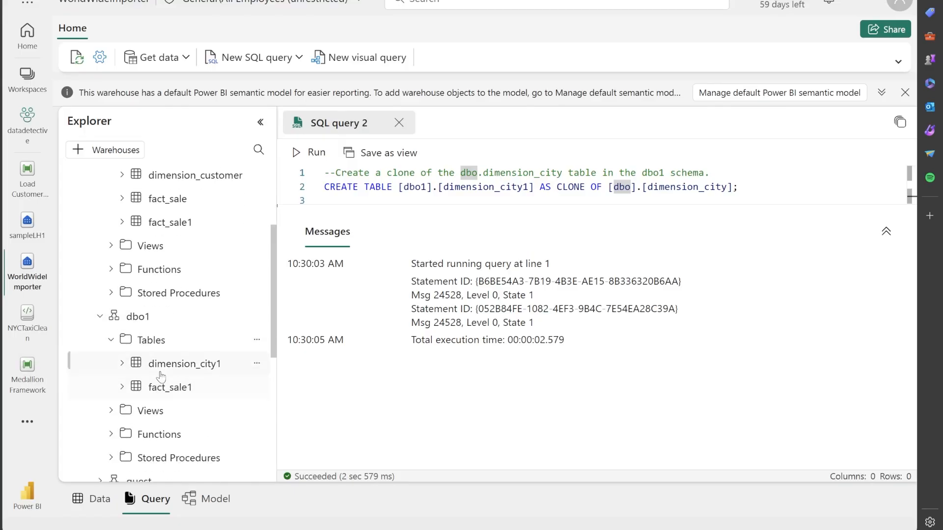